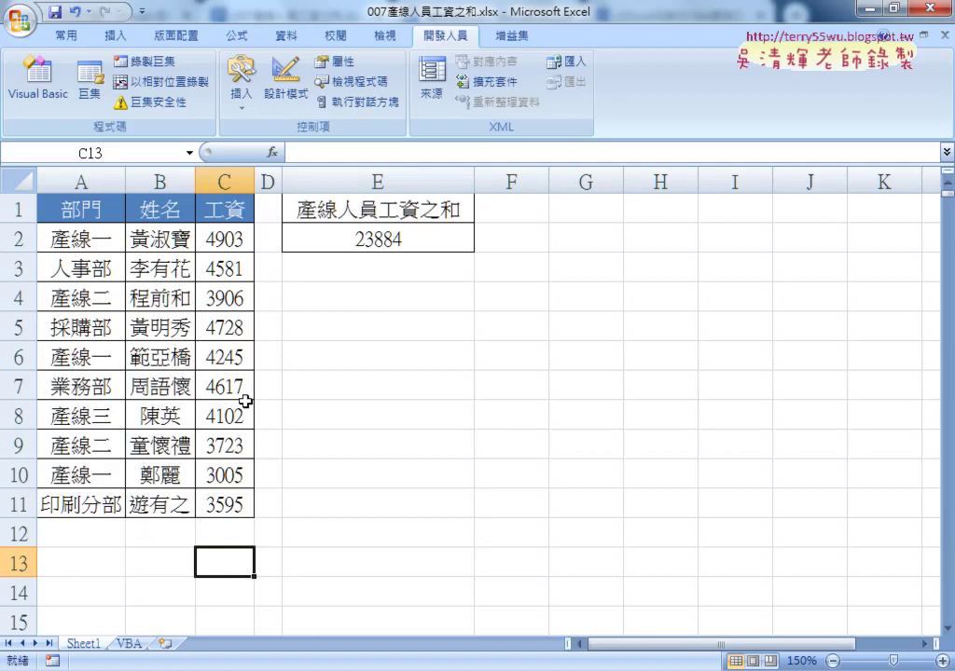
Inspect the SUMIF formula in E2 and its 產線* criterion, leaving it unchanged
click(392, 240)
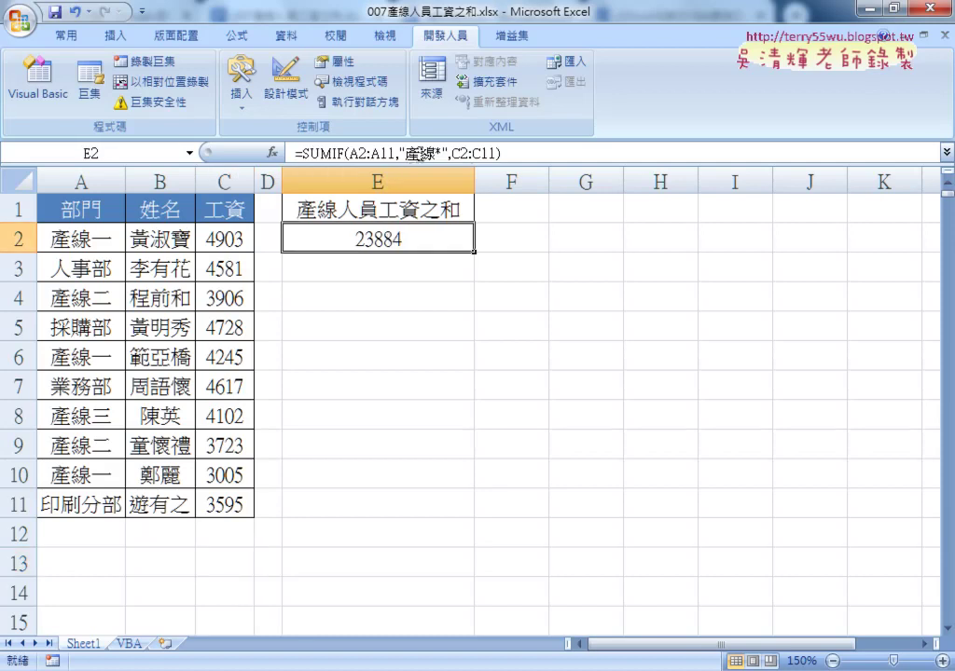
drag(405, 153, 442, 153)
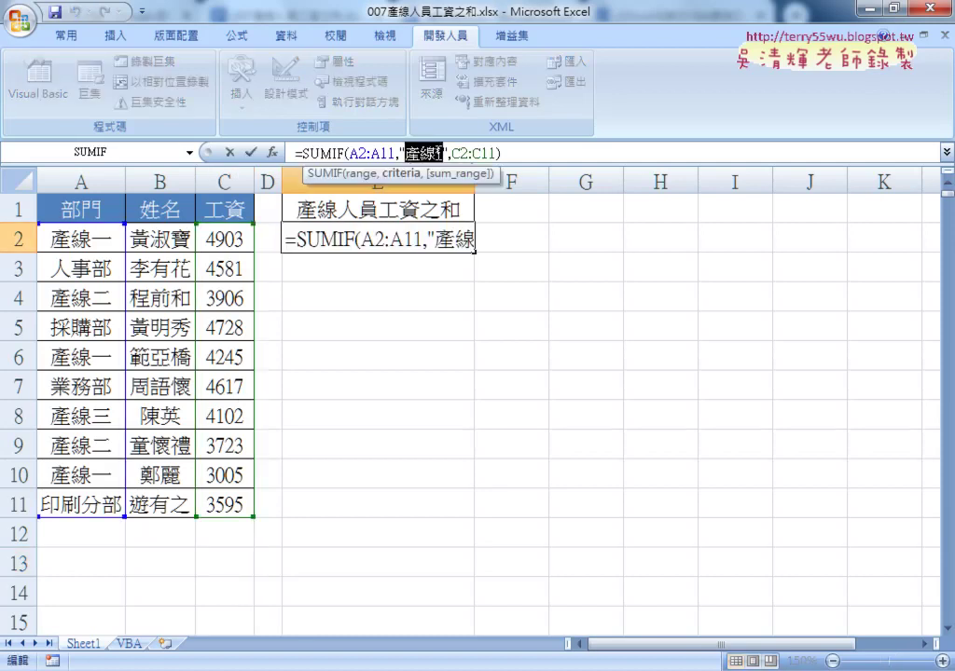
click(443, 153)
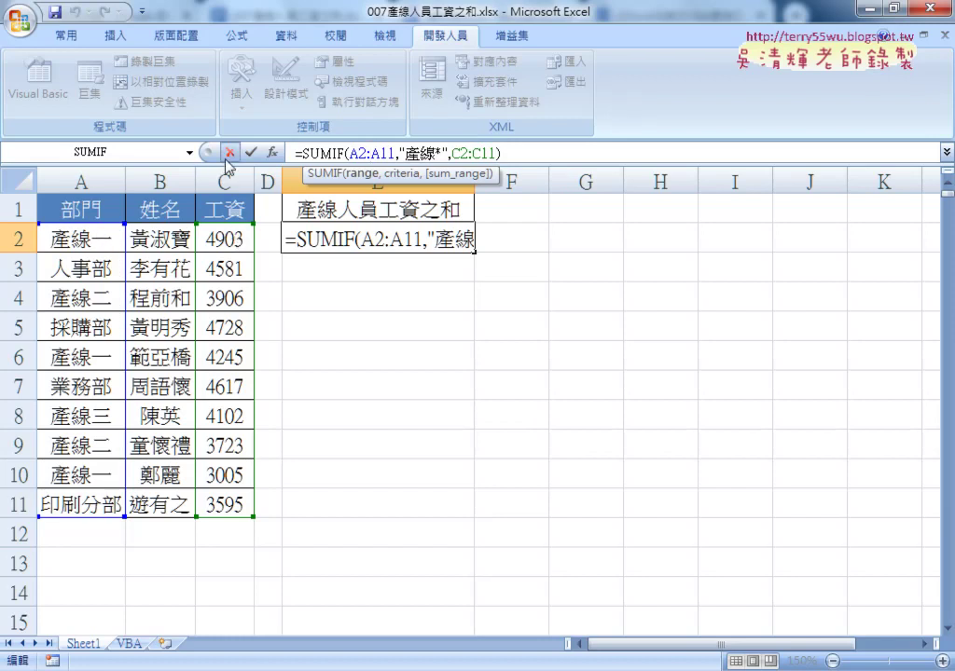
key(ctrl+Return)
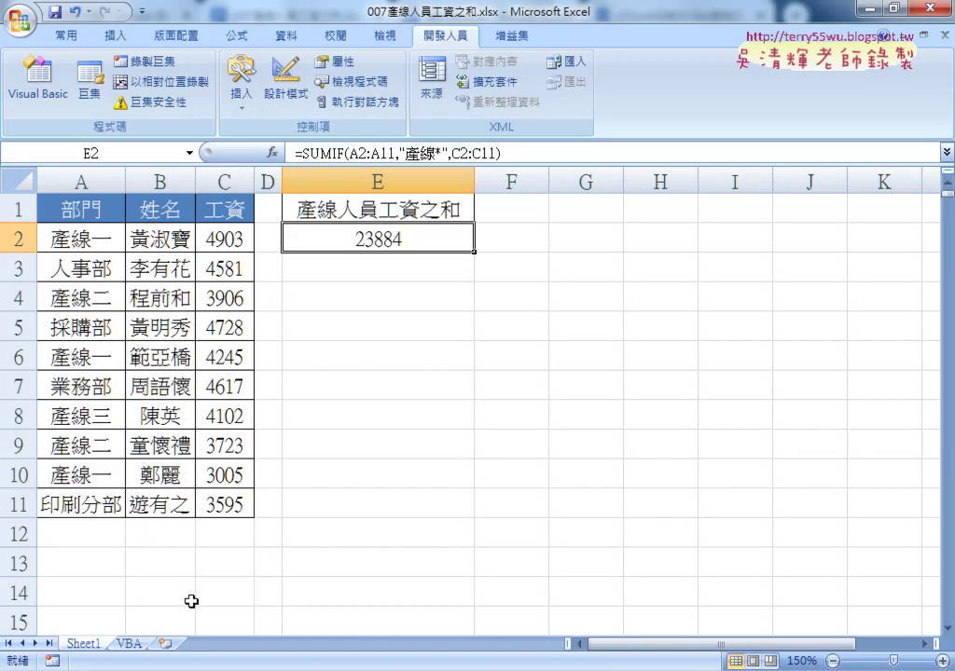
On the VBA sheet, check A2 (產線一), C2 (4903), C4 (3906) and the empty E2
click(133, 647)
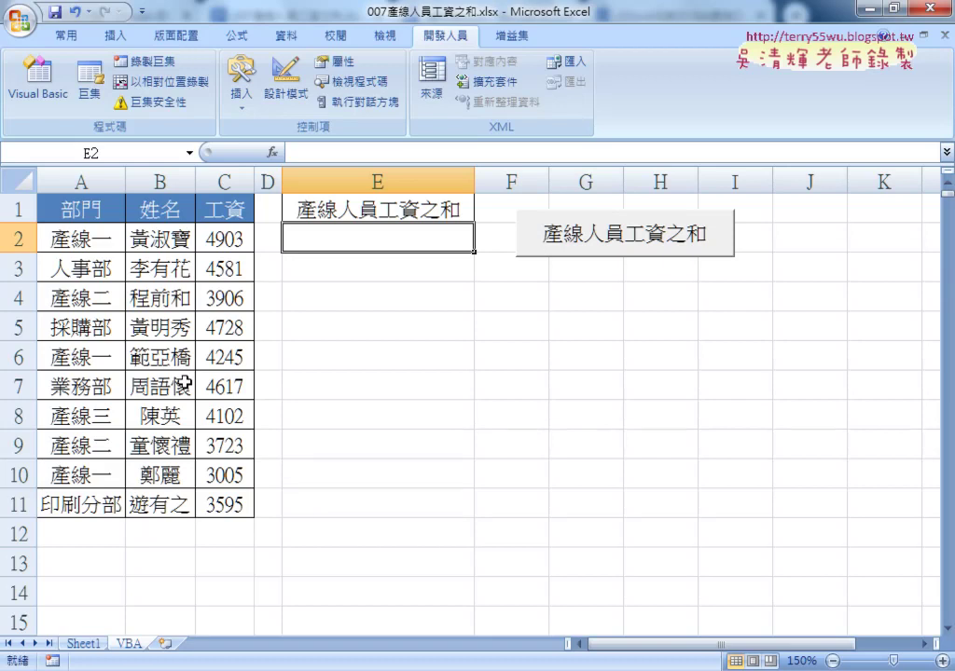
click(71, 240)
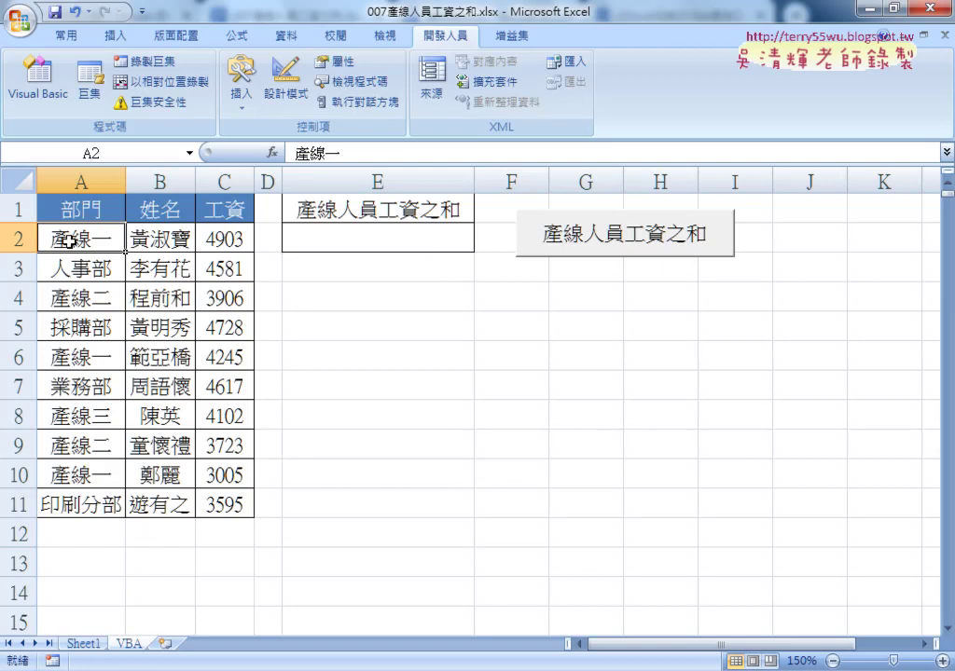
click(238, 239)
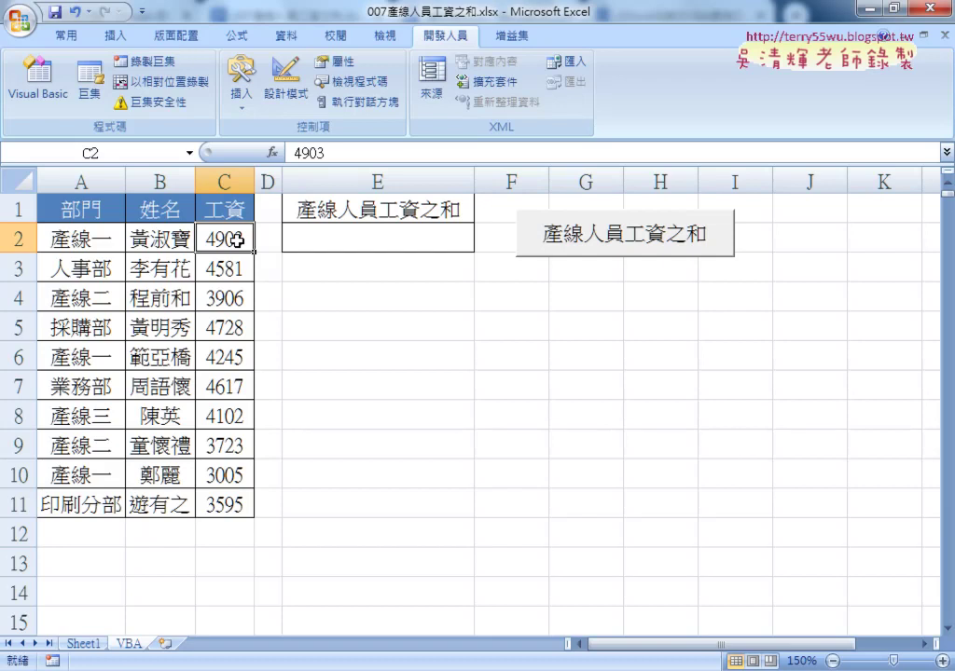
click(81, 301)
click(222, 303)
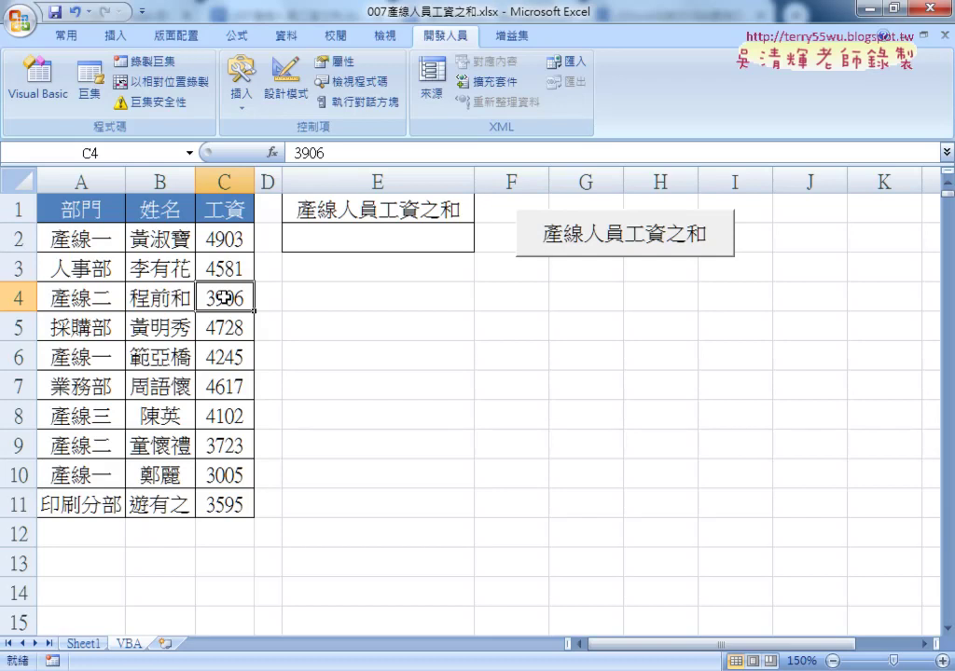
click(383, 244)
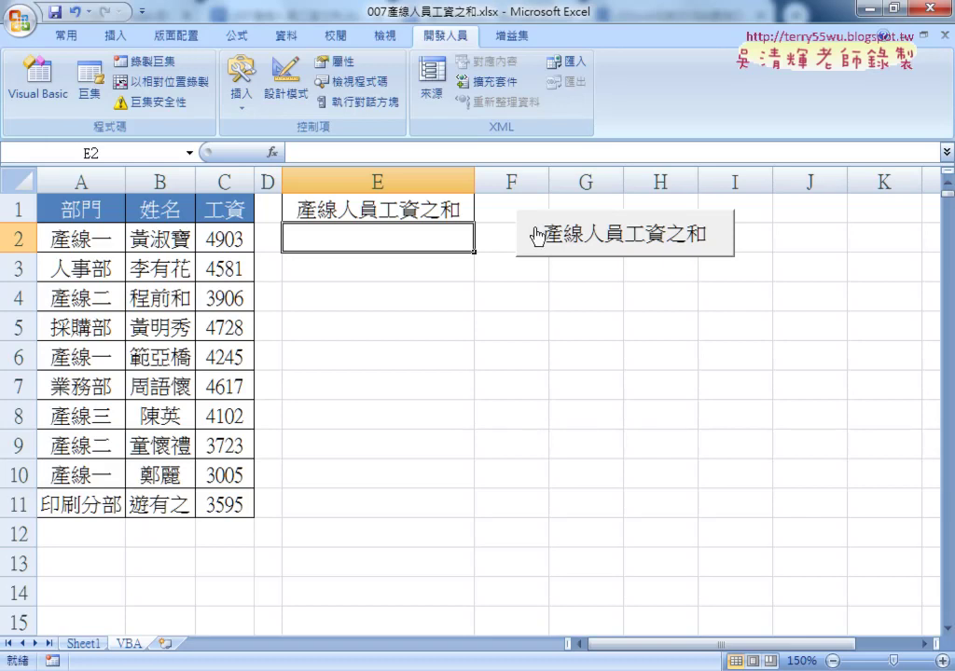
Run the 產線人員工資之和 button macro so E2 shows the total 23884
click(588, 244)
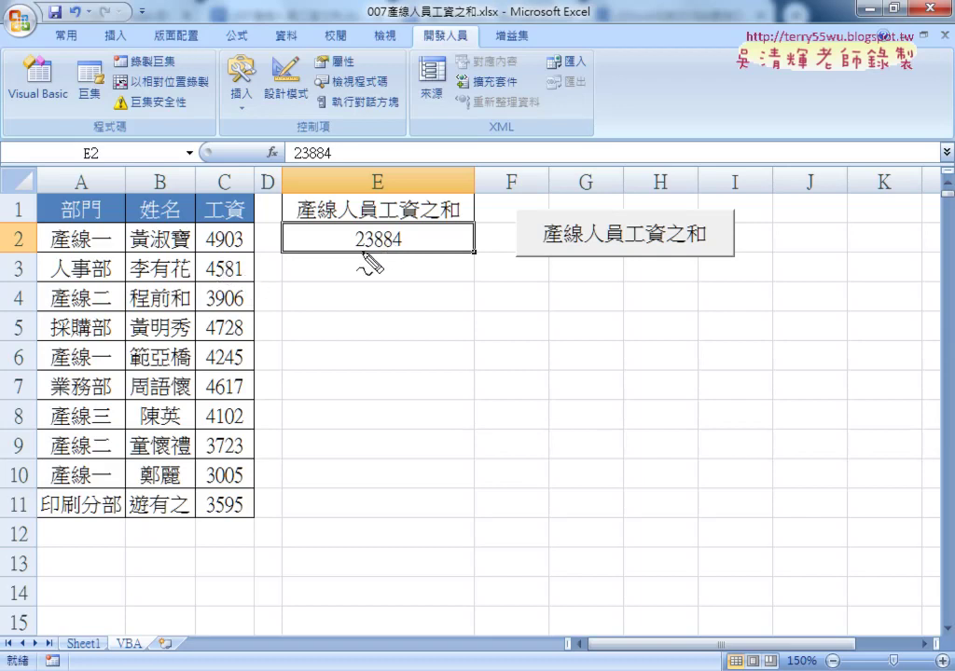
drag(361, 246, 359, 227)
drag(574, 249, 681, 248)
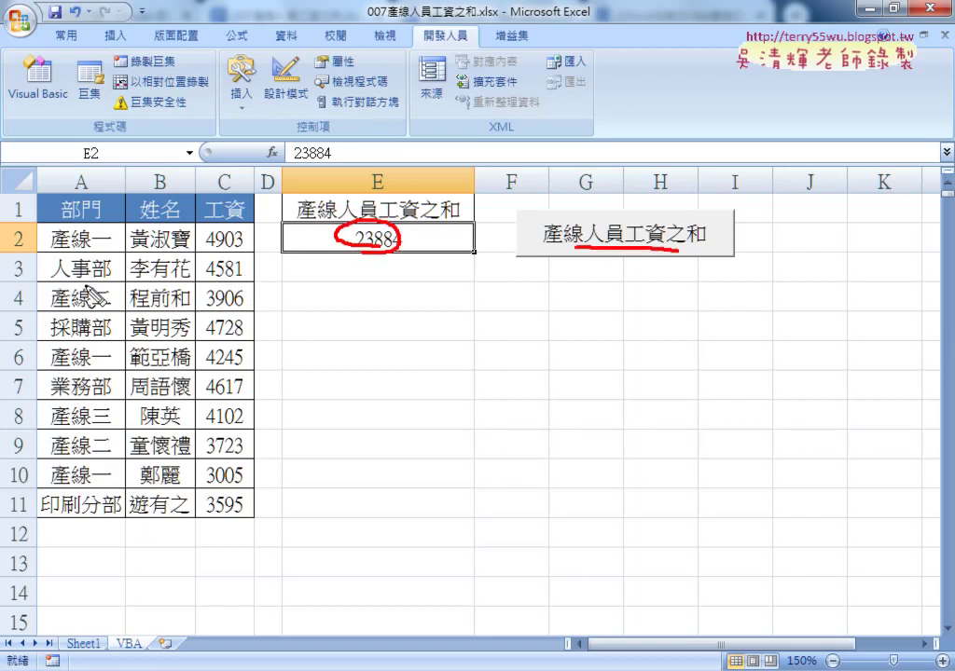
drag(20, 226, 28, 249)
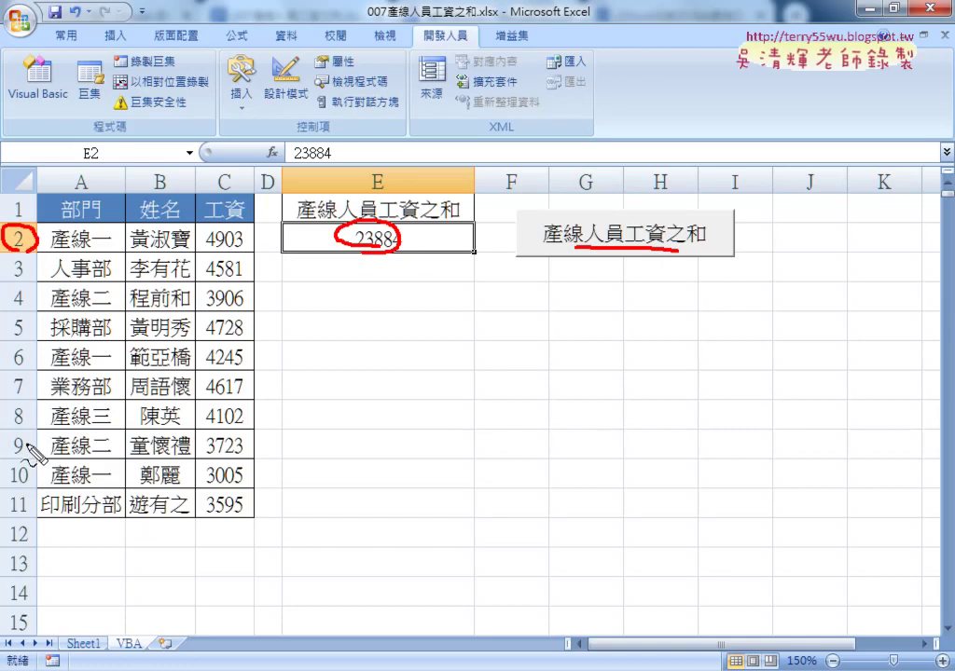
drag(20, 522, 21, 527)
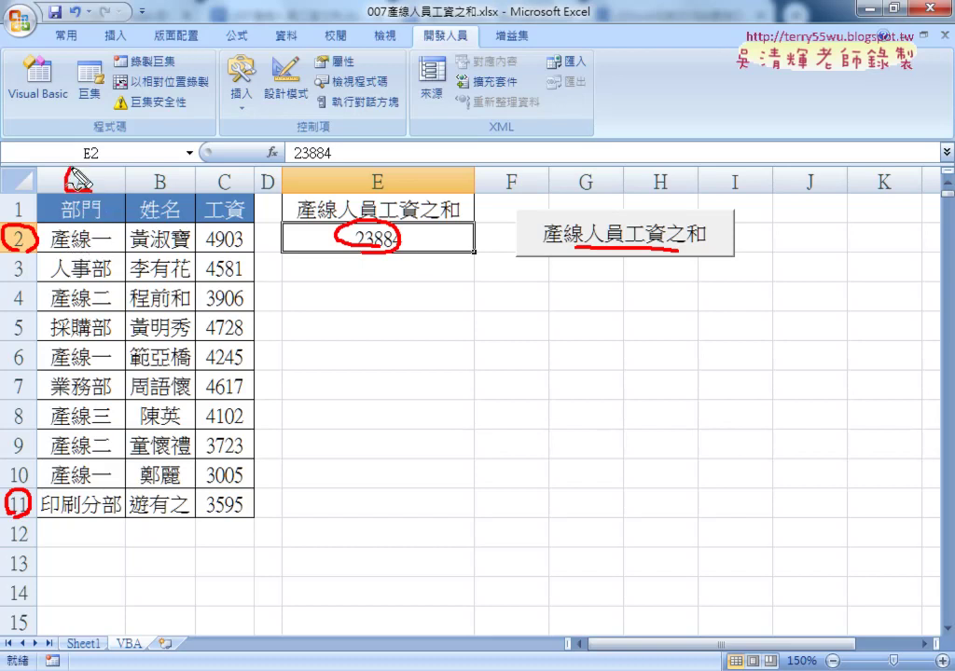
drag(88, 170, 91, 174)
drag(54, 252, 93, 253)
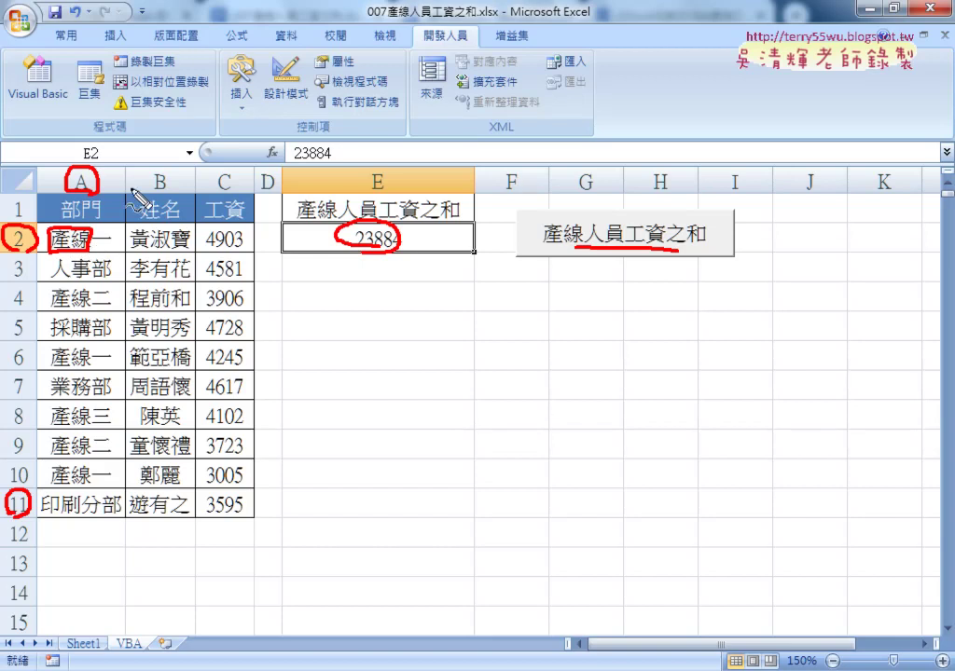
drag(100, 183, 211, 177)
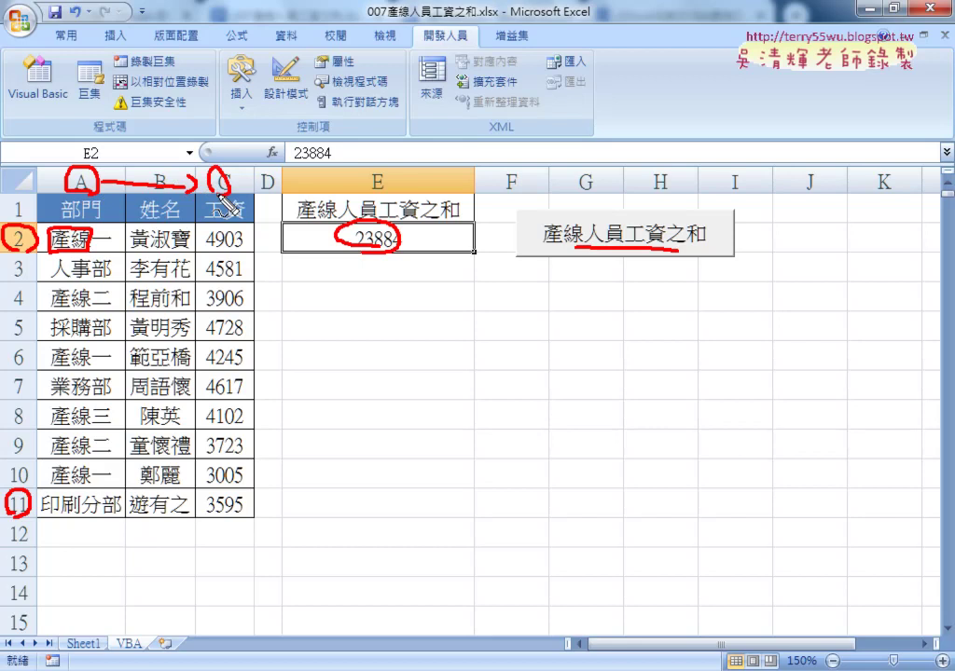
drag(209, 250, 252, 247)
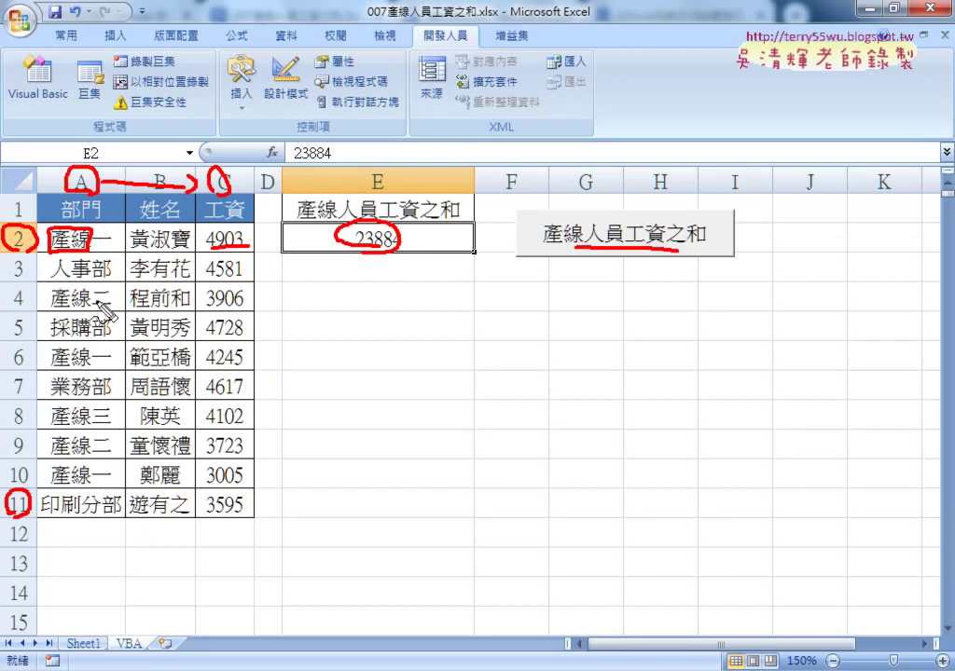
drag(202, 303, 229, 299)
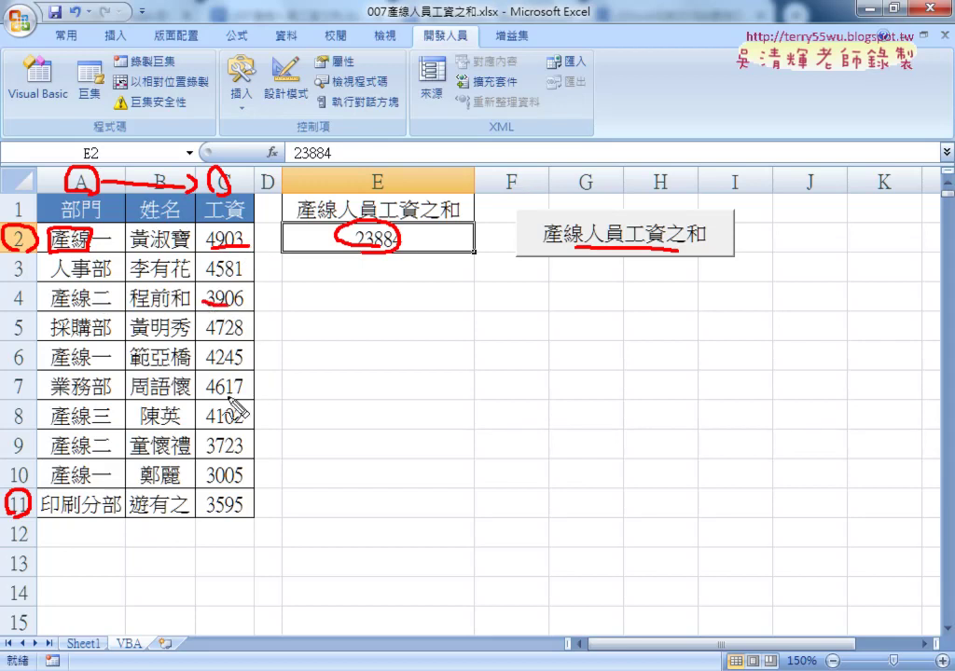
drag(232, 351, 247, 355)
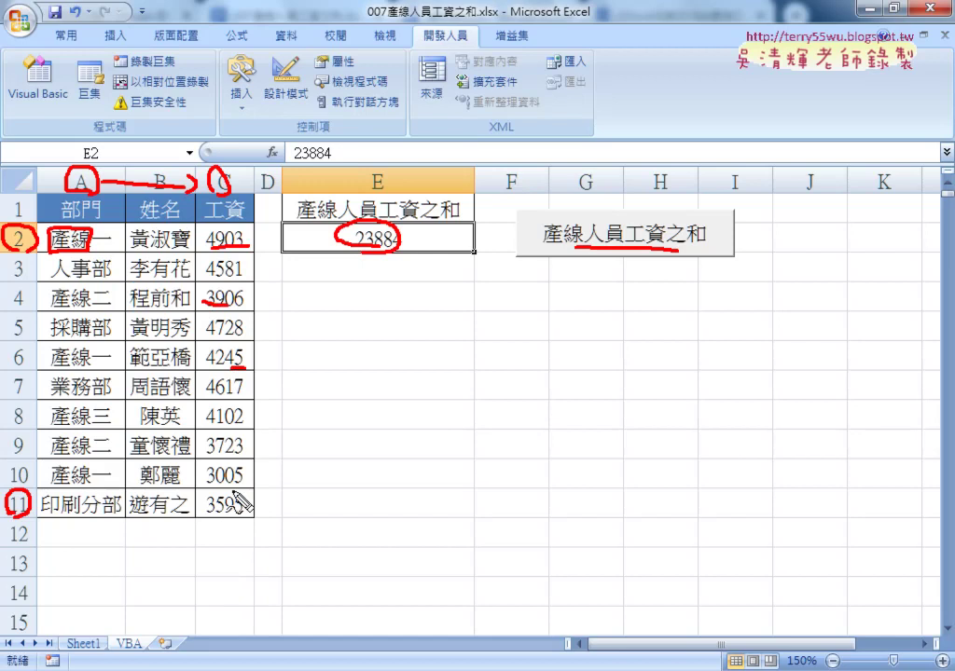
drag(207, 431, 248, 428)
mouse_move(207, 461)
mouse_down()
mouse_move(250, 457)
mouse_move(207, 485)
mouse_up()
mouse_move(269, 490)
mouse_down()
mouse_move(388, 266)
mouse_move(405, 282)
mouse_up()
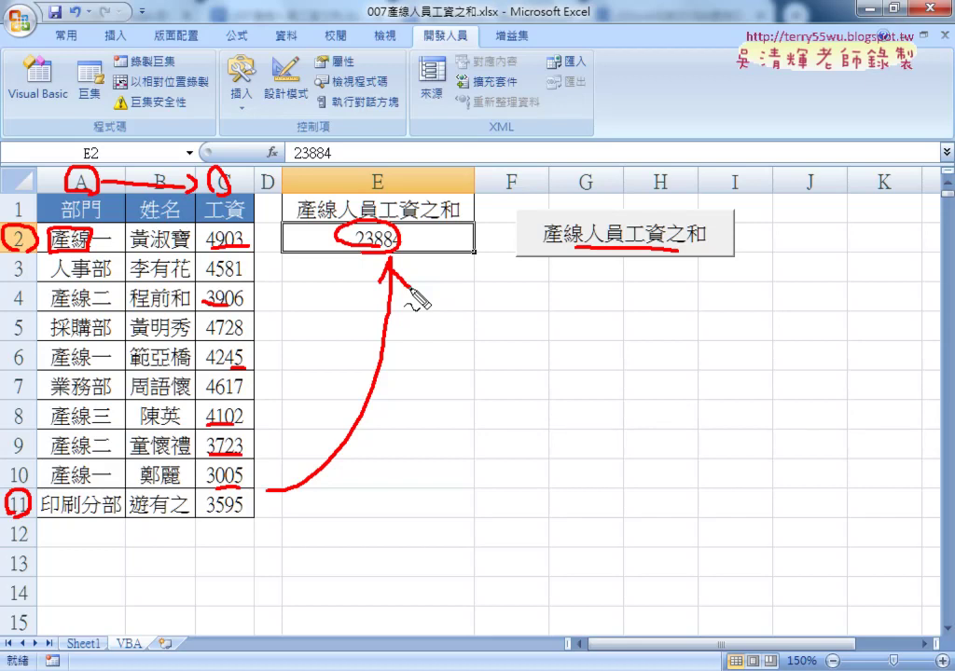
key(Escape)
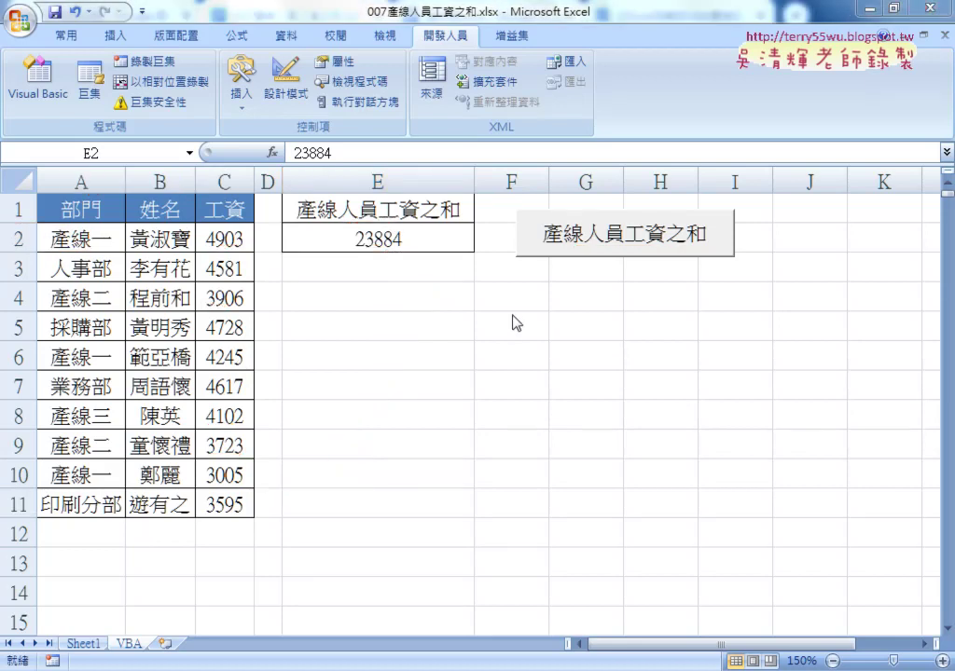
Open the button's assigned macro in the Visual Basic Editor beside the sheet
click(42, 77)
right_click(577, 226)
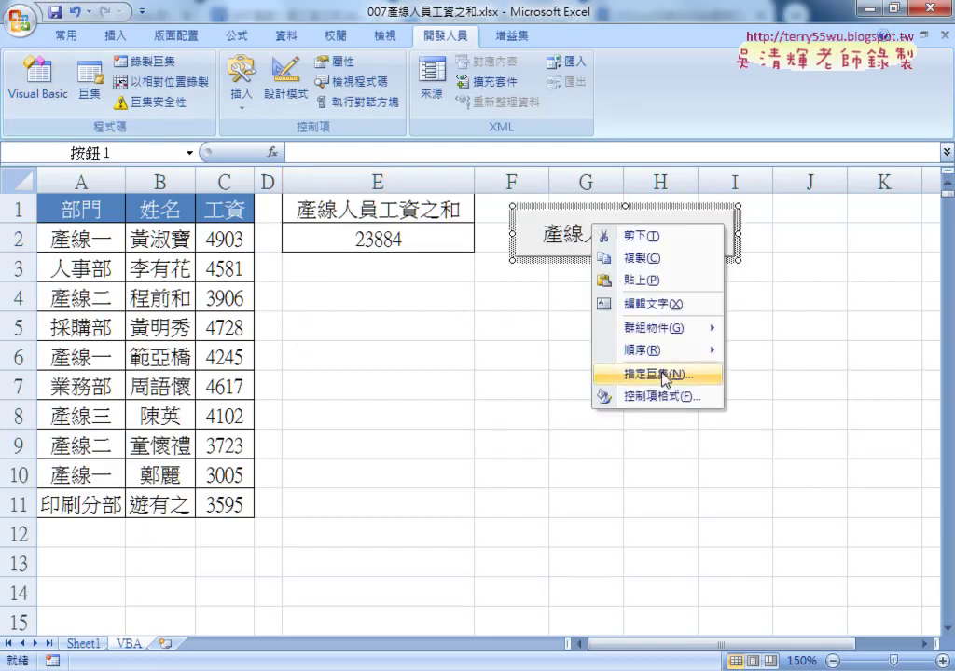
click(610, 373)
click(794, 262)
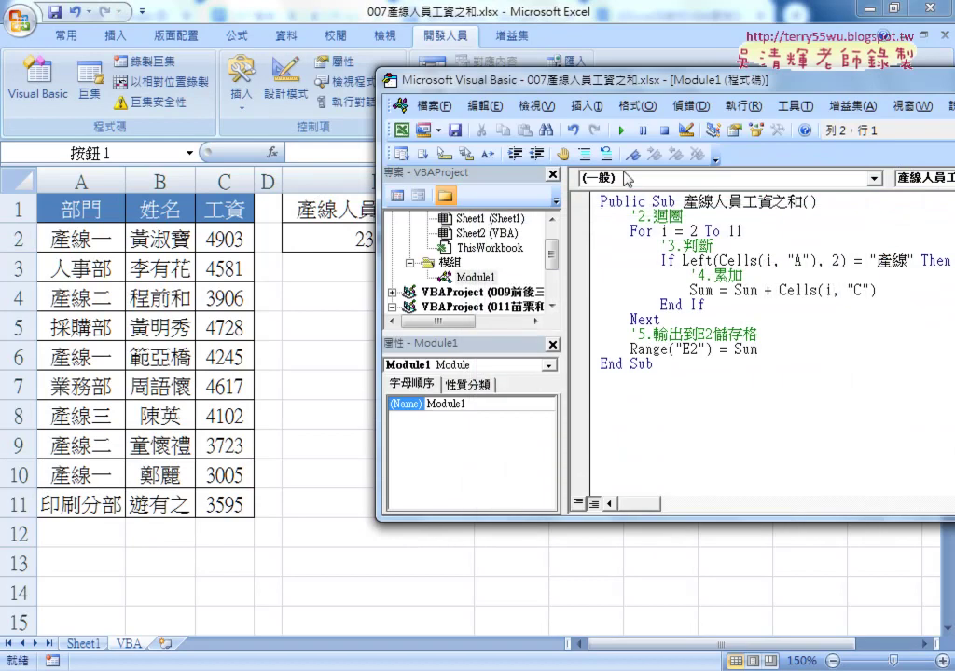
drag(597, 86, 519, 98)
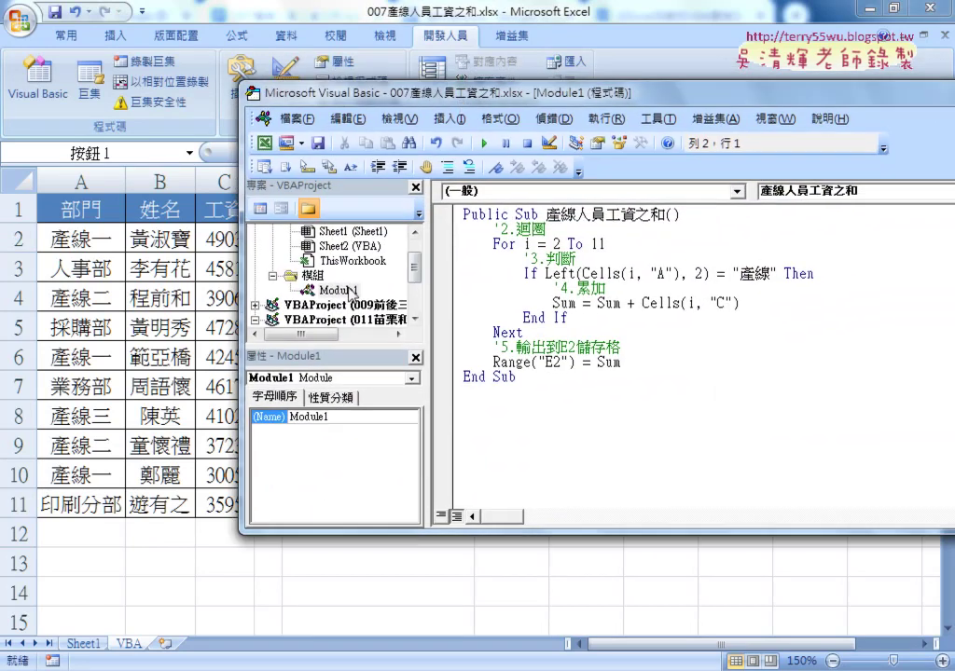
Show Module1's code and select the final comment and Range("E2") = Sum lines
click(340, 291)
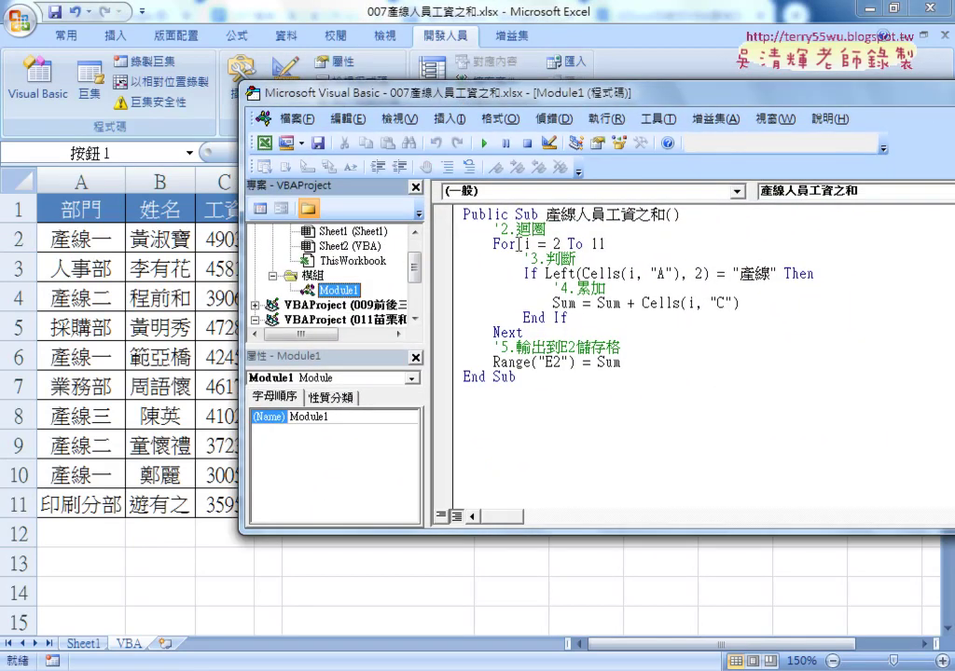
drag(546, 214, 666, 216)
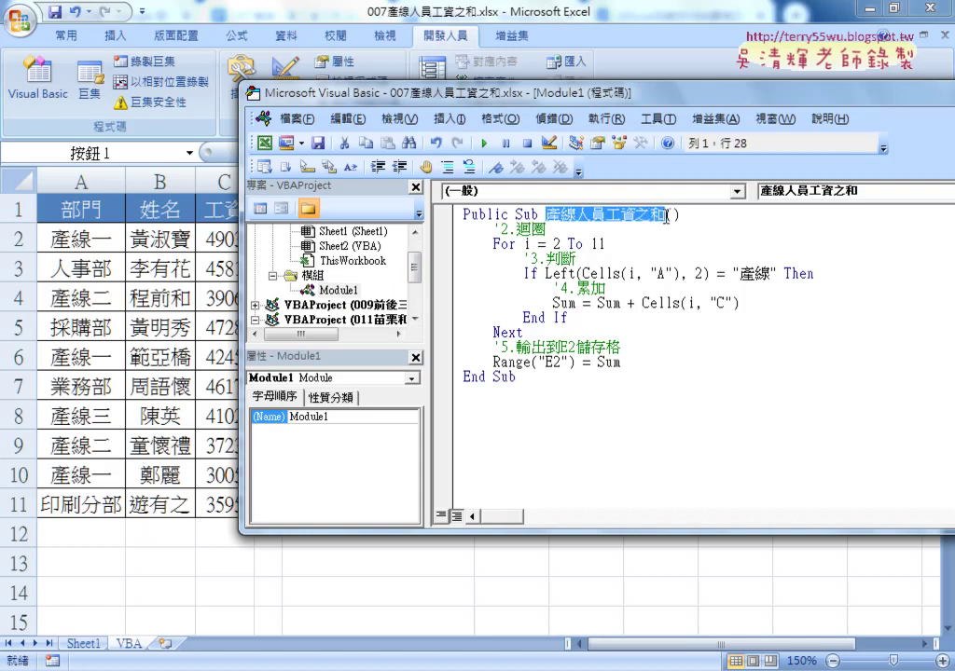
click(628, 364)
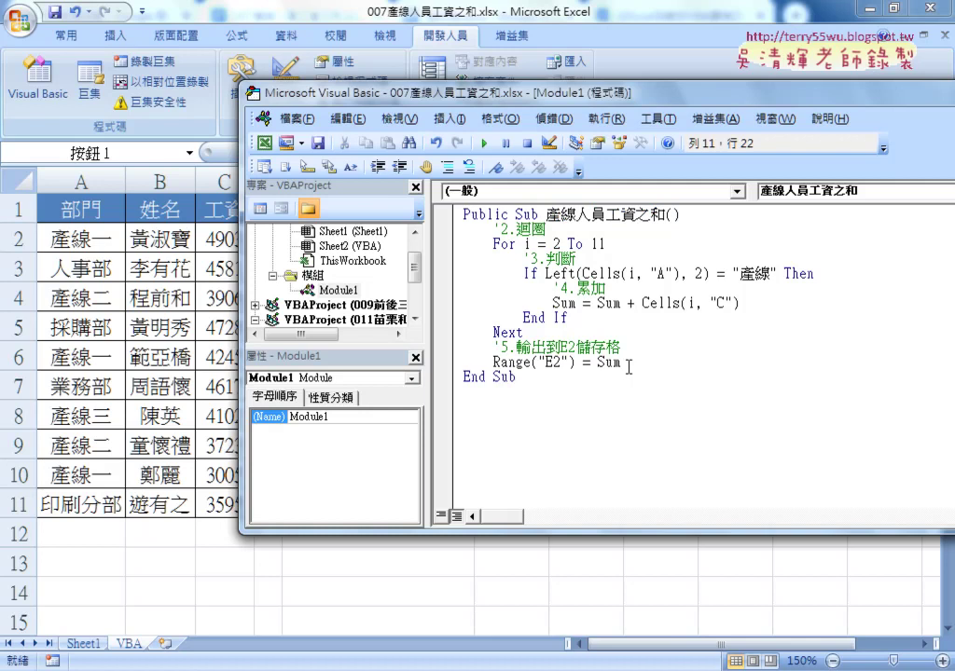
drag(629, 365, 450, 347)
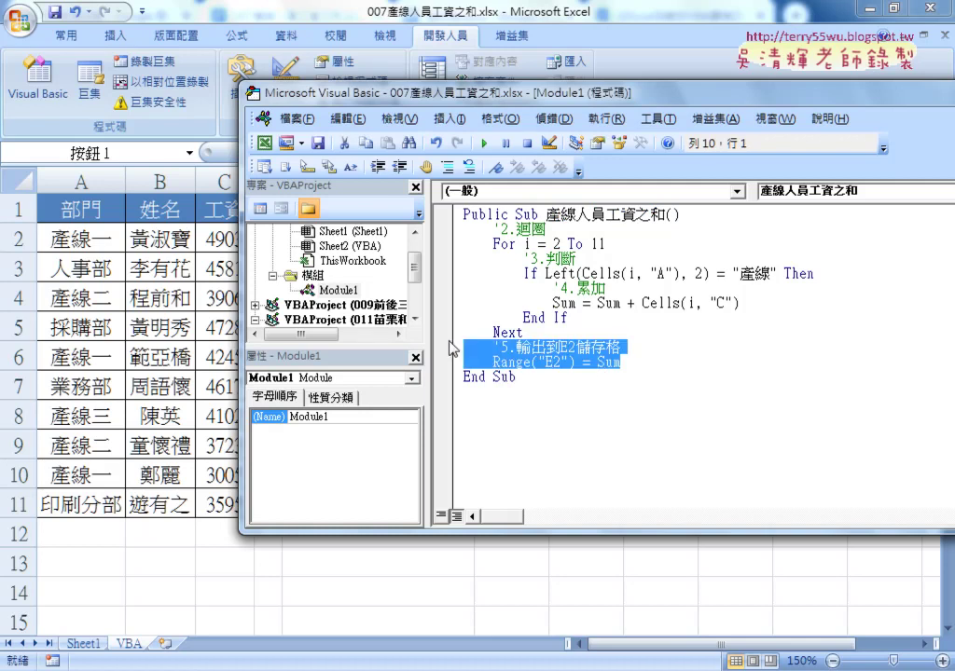
Delete the output lines and the old If block inside the For loop
key(Delete)
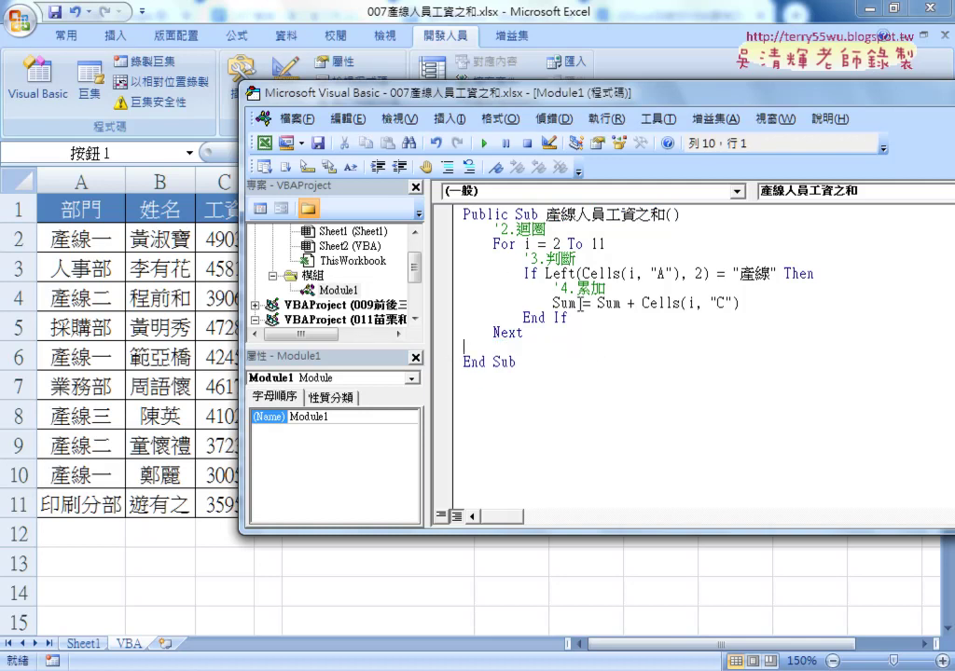
mouse_move(567, 318)
mouse_down()
mouse_move(472, 258)
mouse_move(456, 266)
mouse_up()
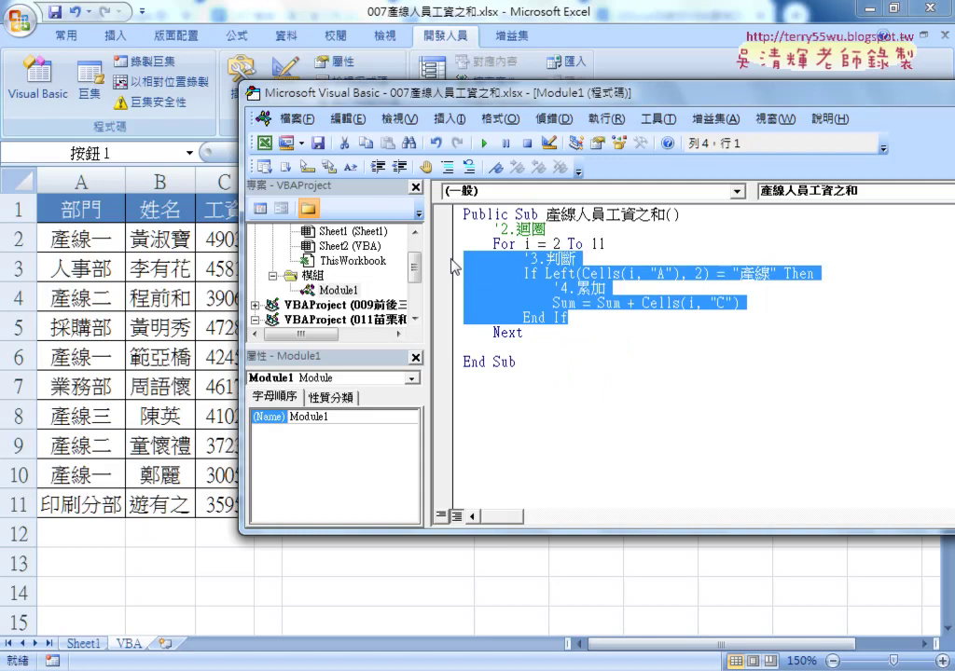
key(Delete)
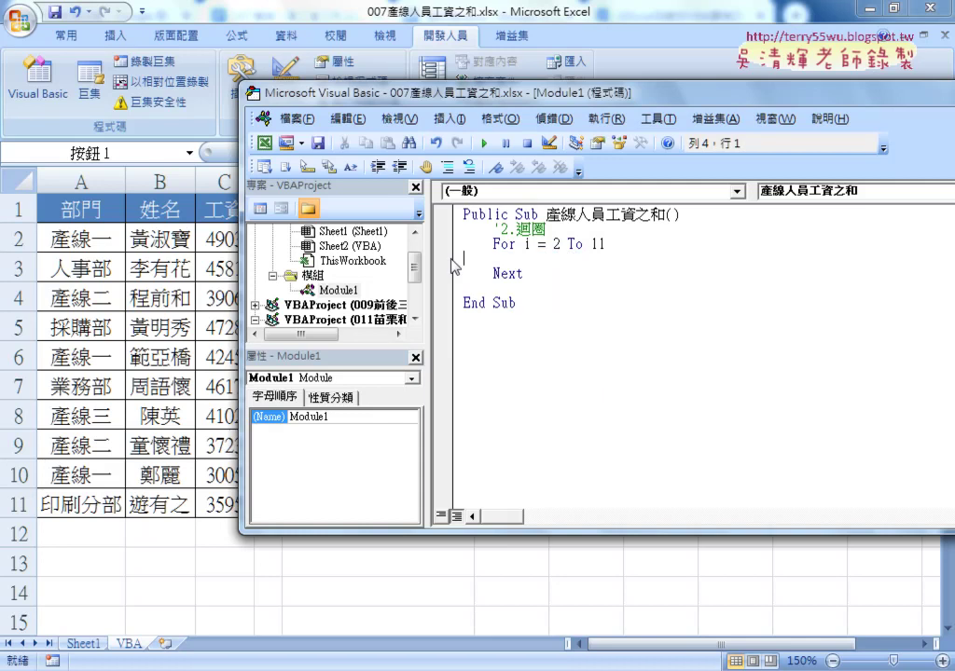
key(Tab)
key(Tab)
Write an empty If Left(Cells(i,"A"),2)="產線" Then … End If block inside the loop
text(ㄞ)
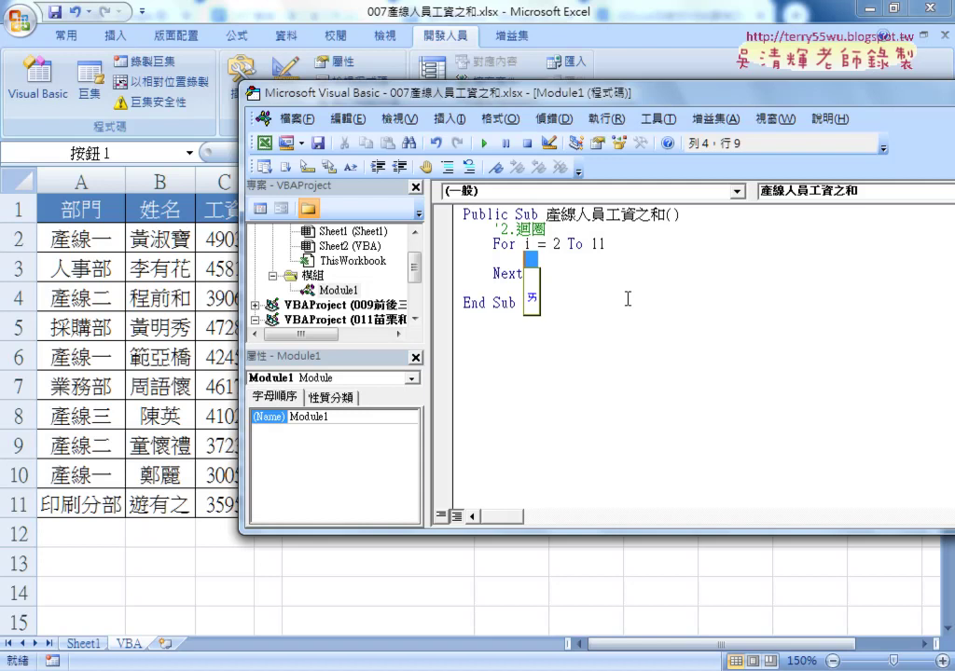
key(BackSpace)
text(if )
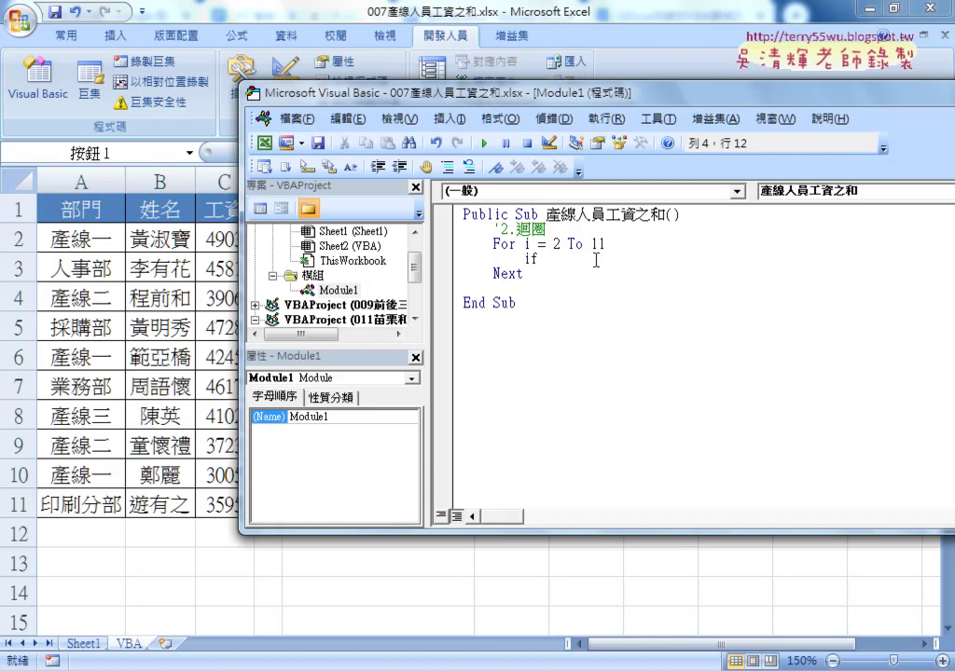
text(left)
text(()
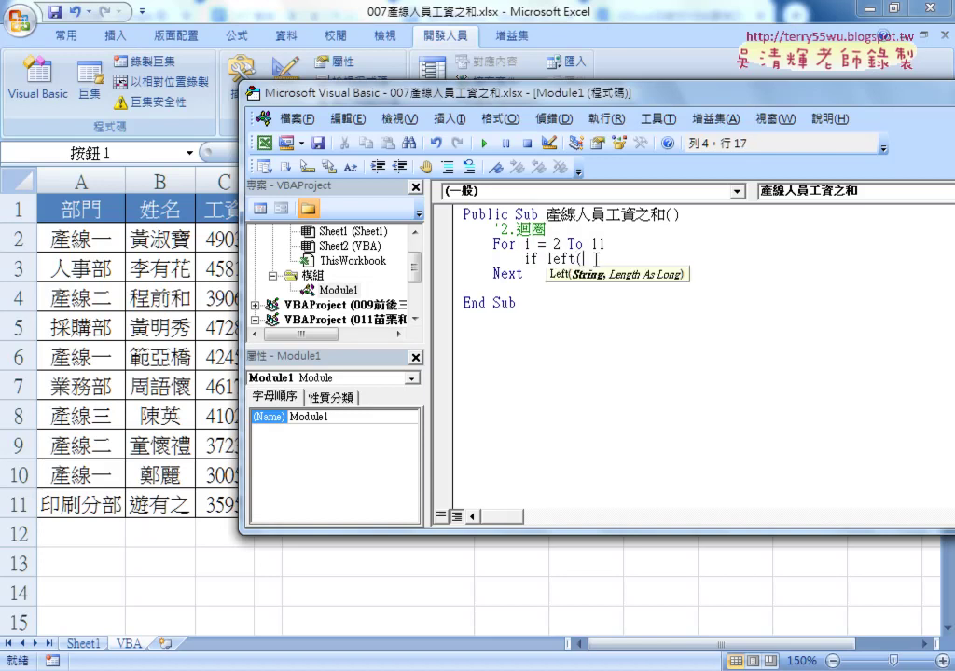
text(cells)
text((i,)
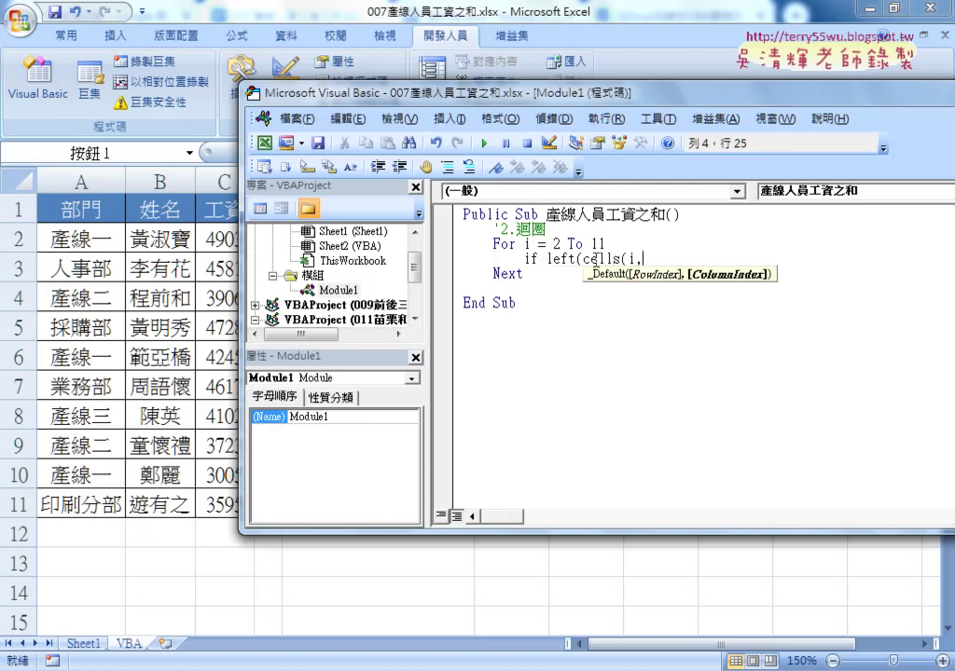
text("A)
text("))
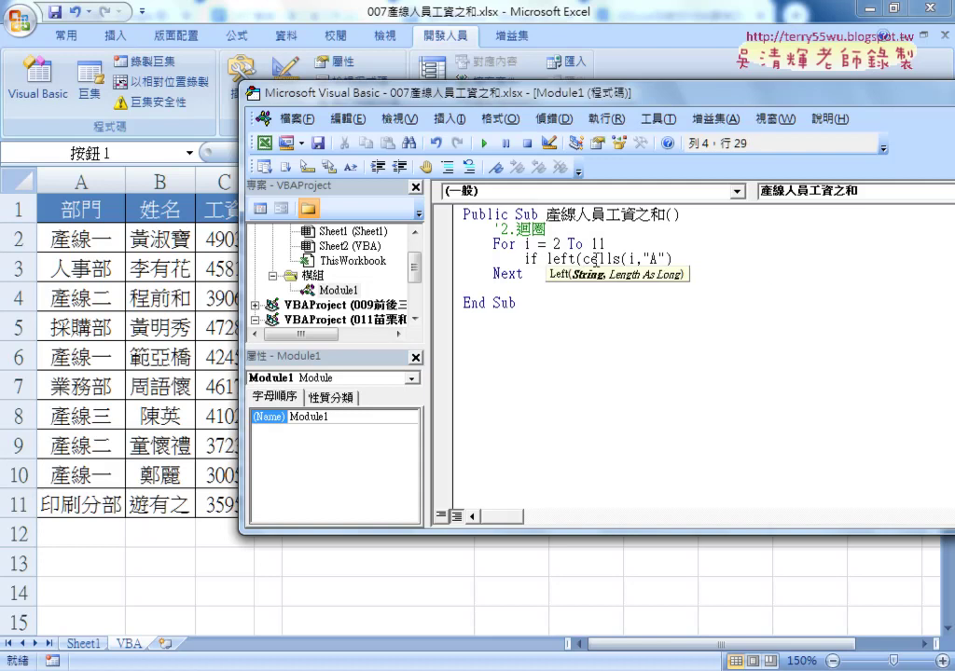
text(,2)
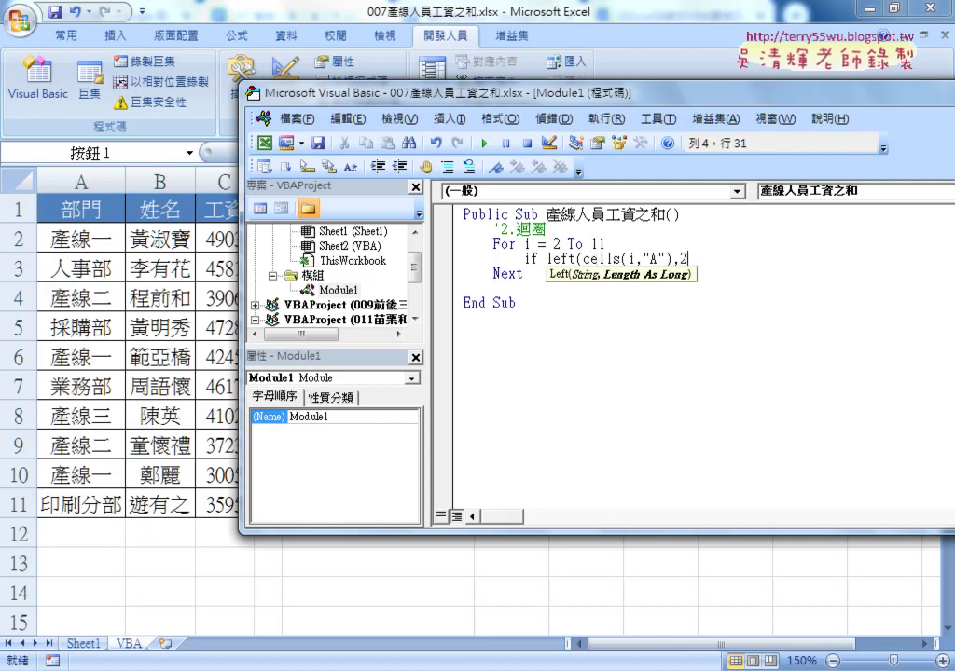
text()=)
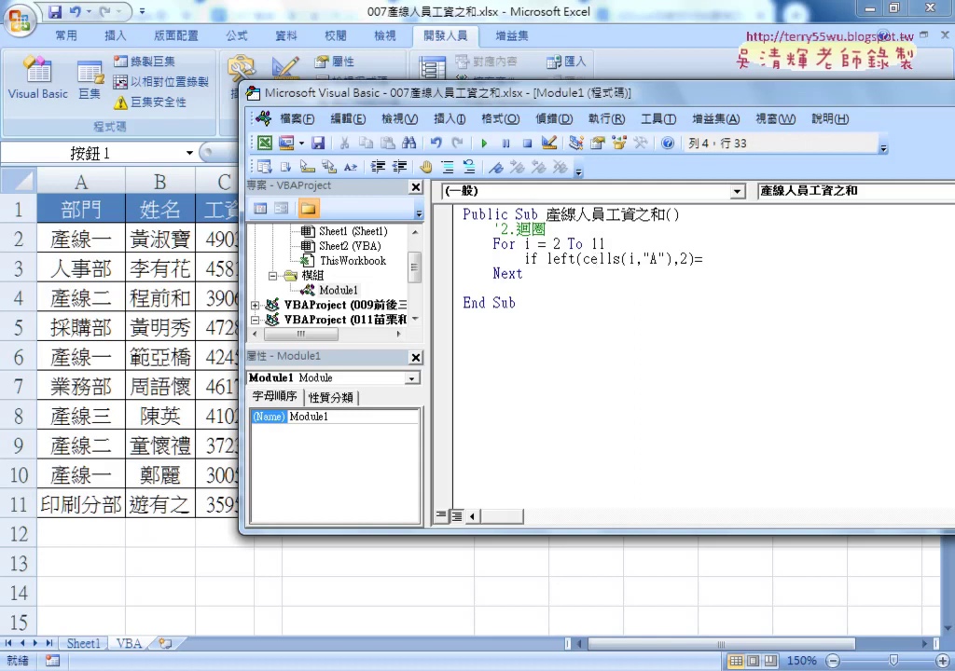
text("")
key(Left)
text(t)
text(產)
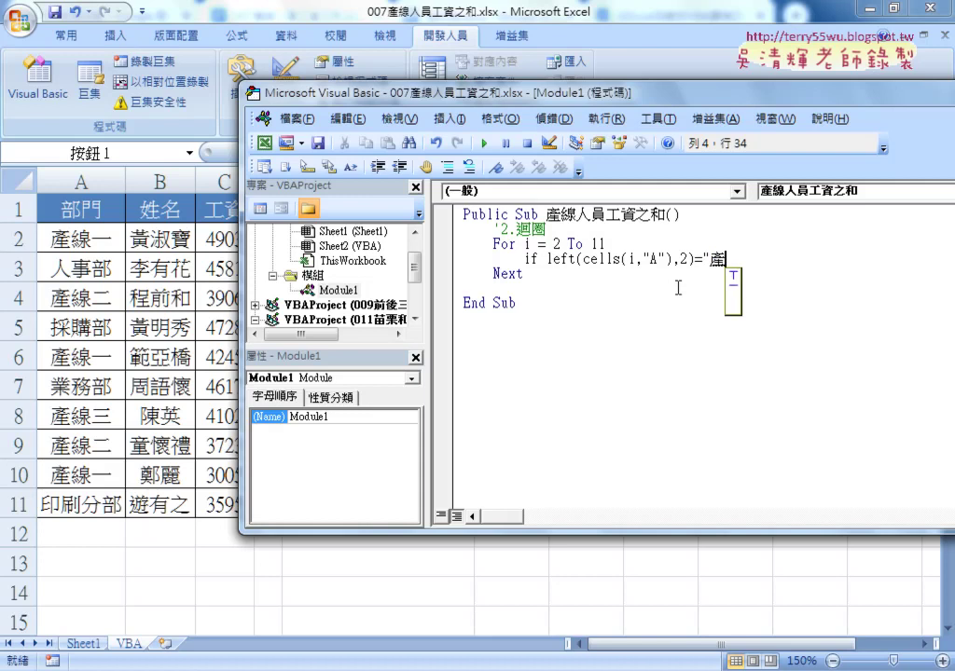
text(線")
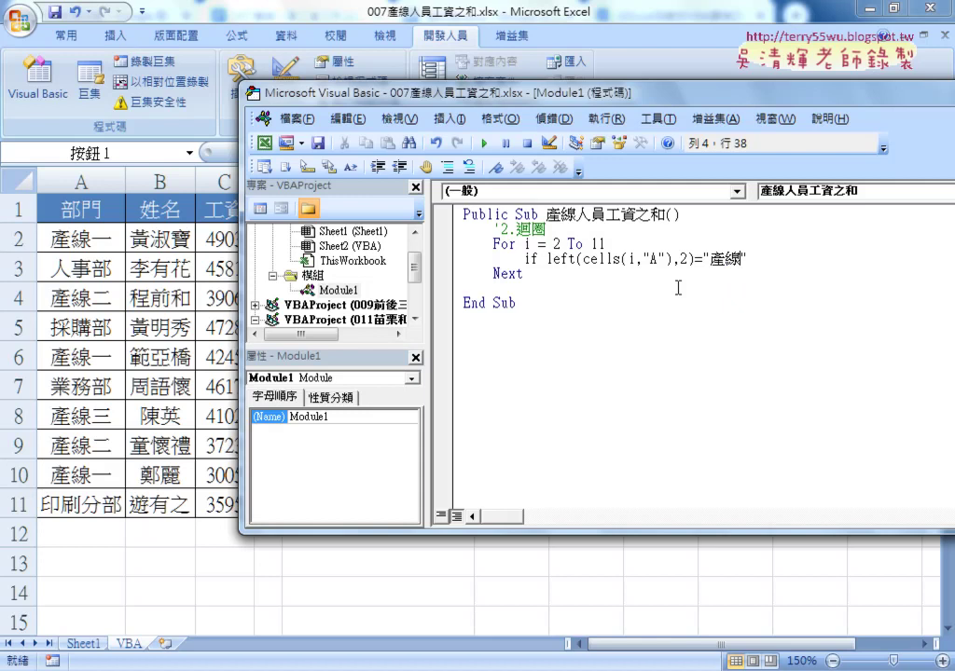
key(Return)
text(then)
key(Return)
key(Return)
text(e)
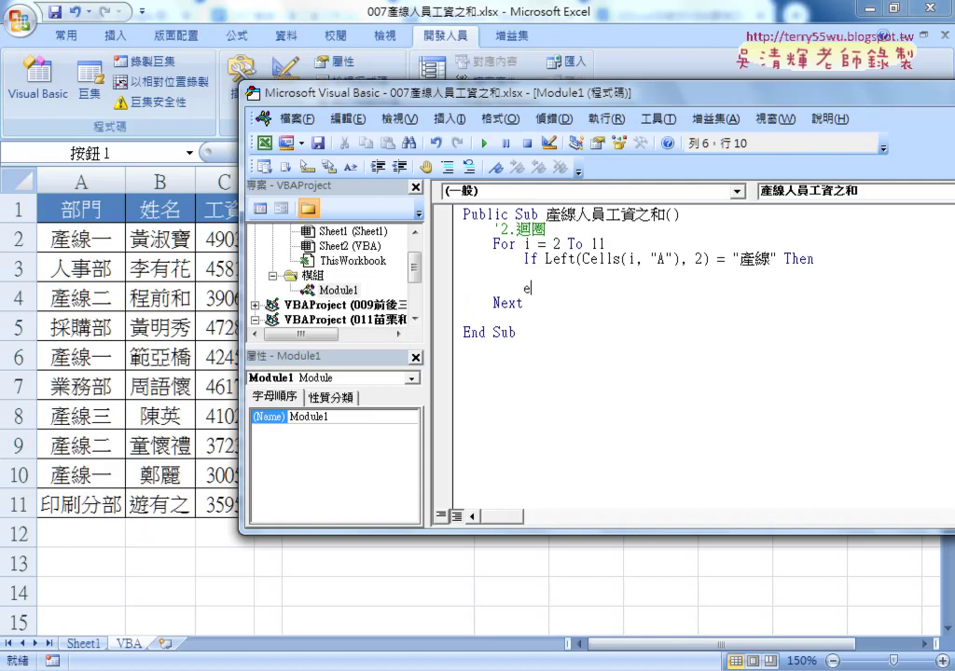
text(nd if)
key(Up)
key(Tab)
Add a Sum = 0 starting line under the Sub header and indent the If body
click(545, 214)
key(Return)
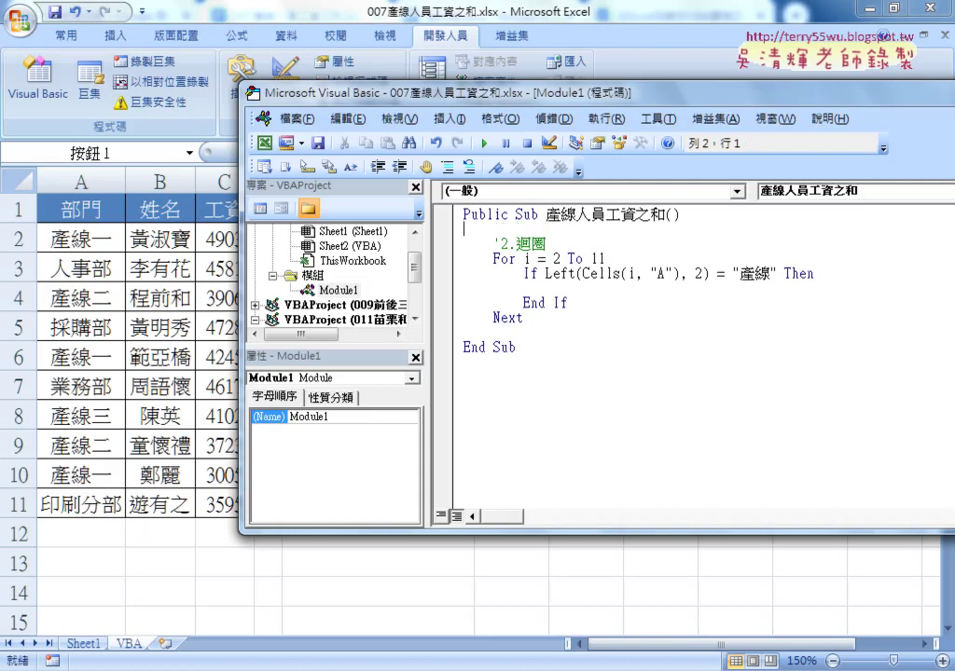
key(Tab)
text(s)
text(um=)
text(0)
key(Down)
key(Down)
key(Down)
key(Down)
key(Left)
key(Tab)
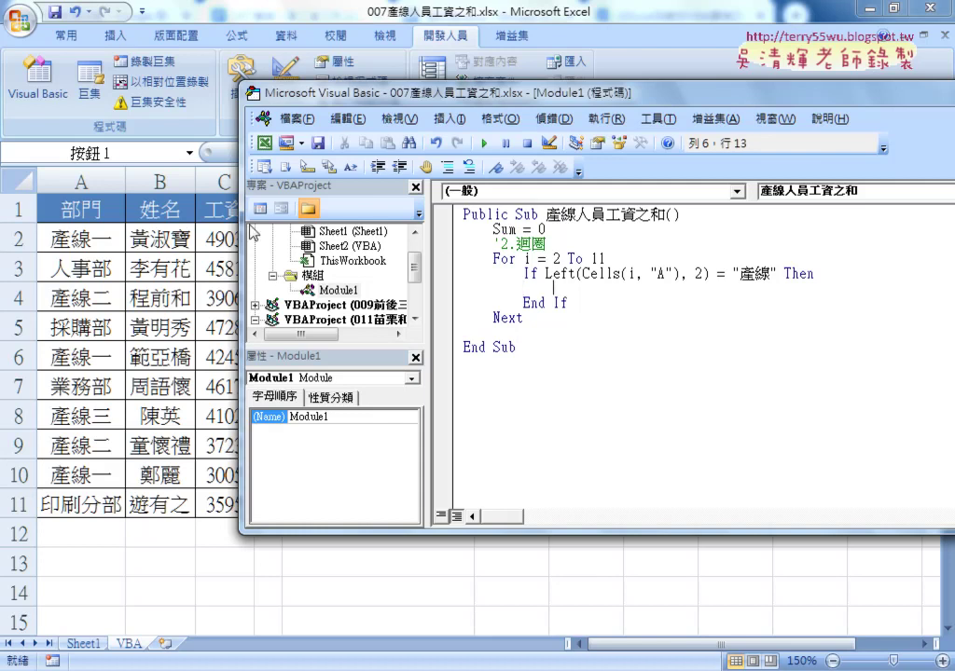
Start the accumulation line inside the If block as Sum = Sum +
drag(243, 240, 296, 240)
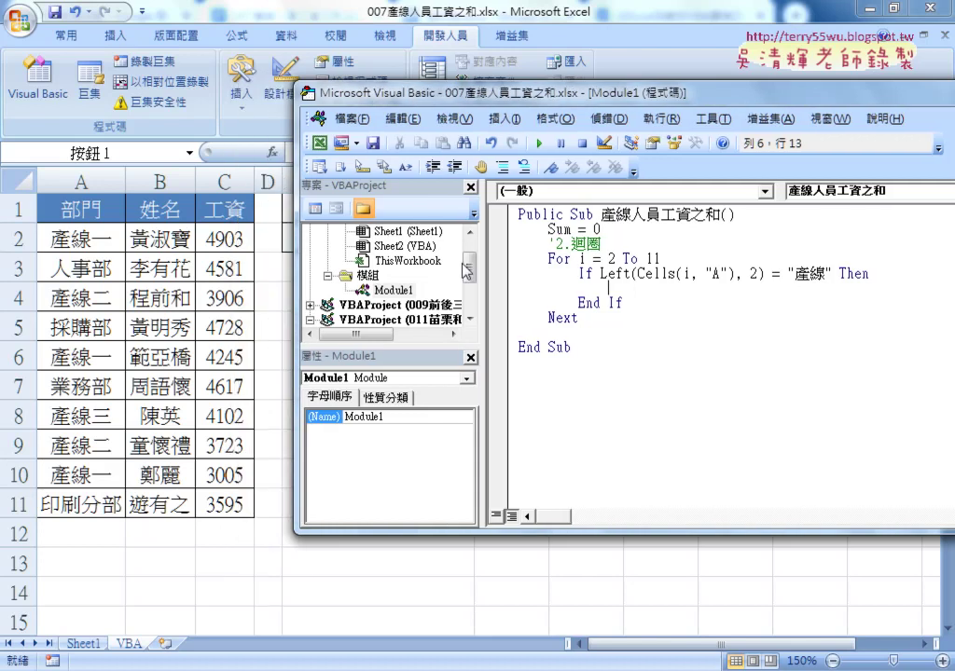
drag(547, 228, 577, 229)
key(shift+Left)
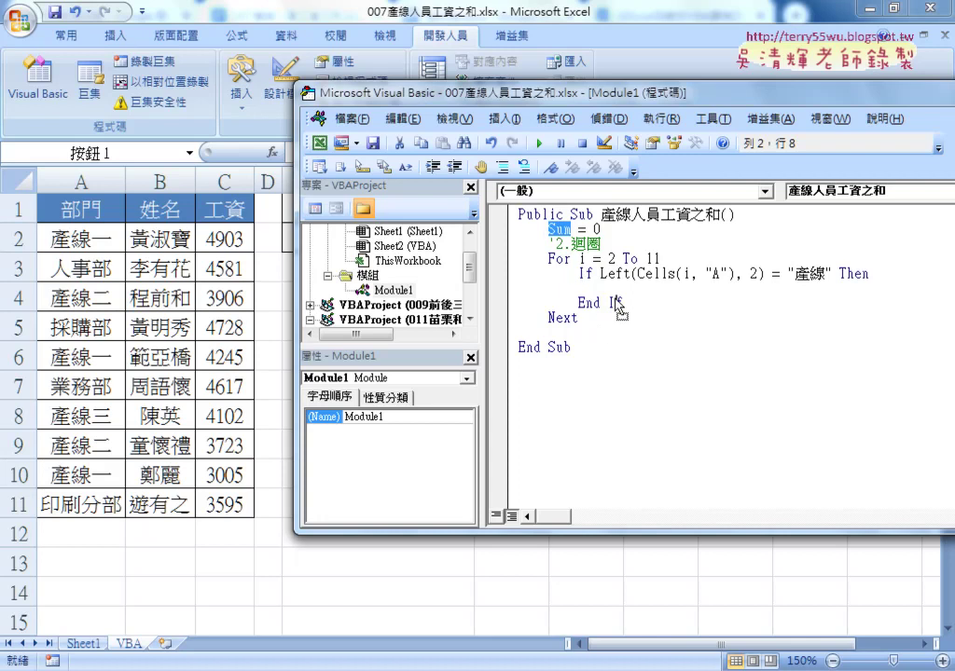
drag(617, 296, 618, 292)
text(Sum)
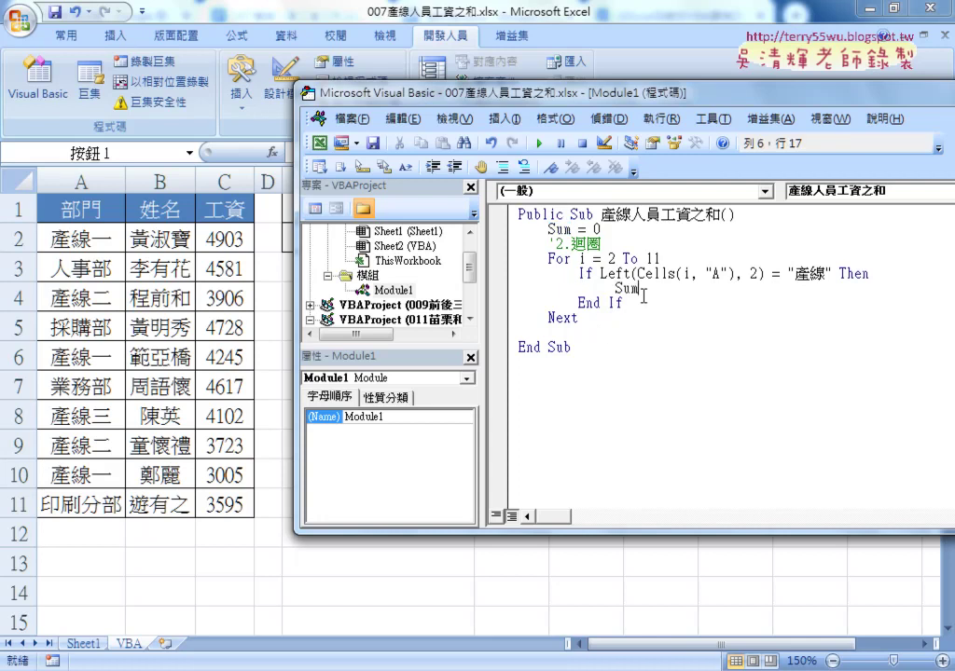
text(=)
double_click(631, 289)
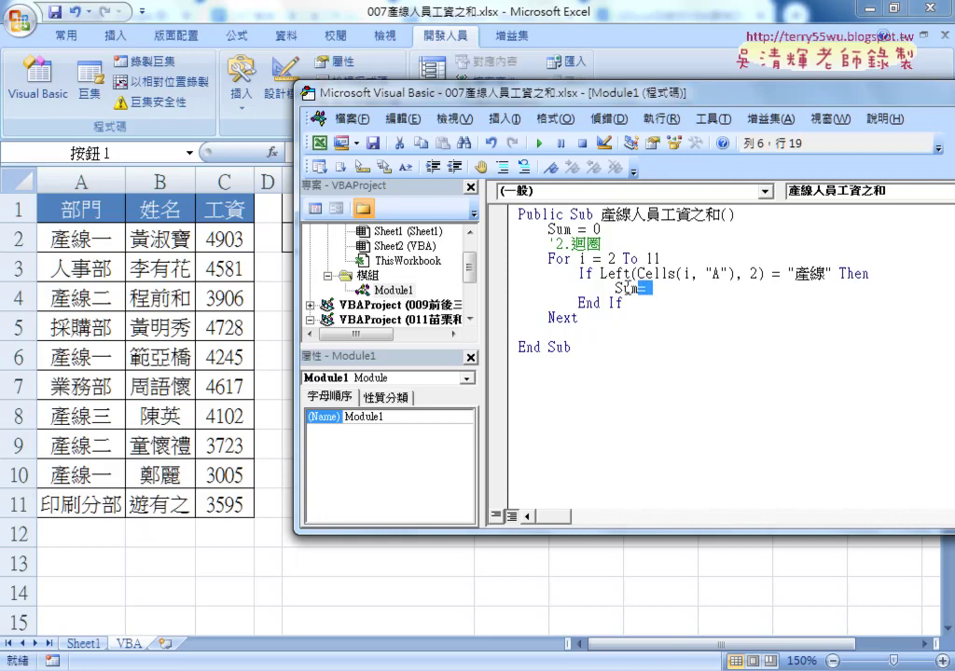
drag(640, 290, 647, 296)
text(Sum )
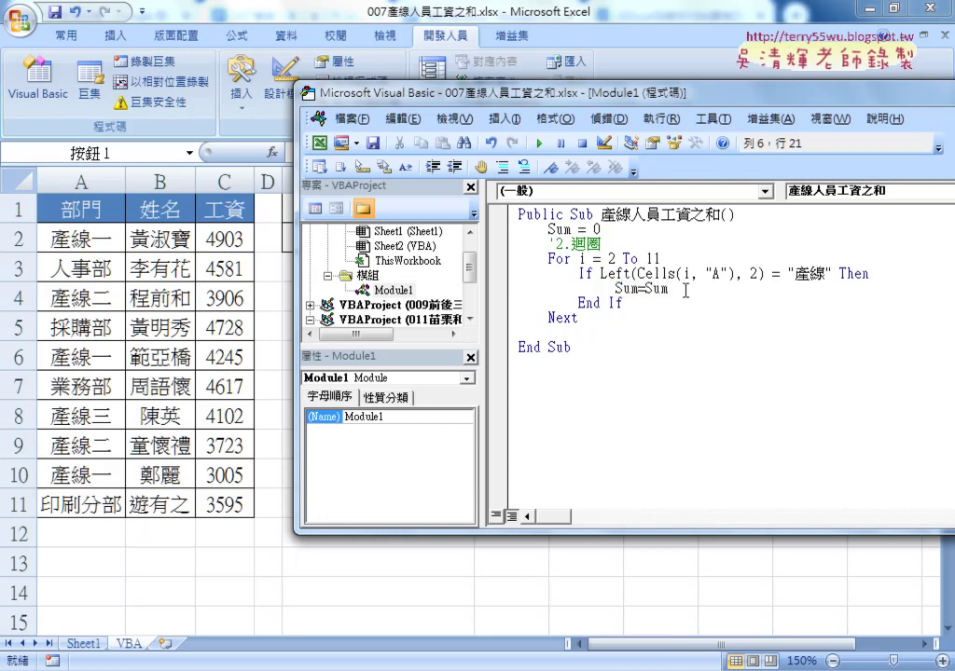
text(+)
Dismiss the compile error and complete the line as Sum = Sum + Cells(i, "C")
click(508, 230)
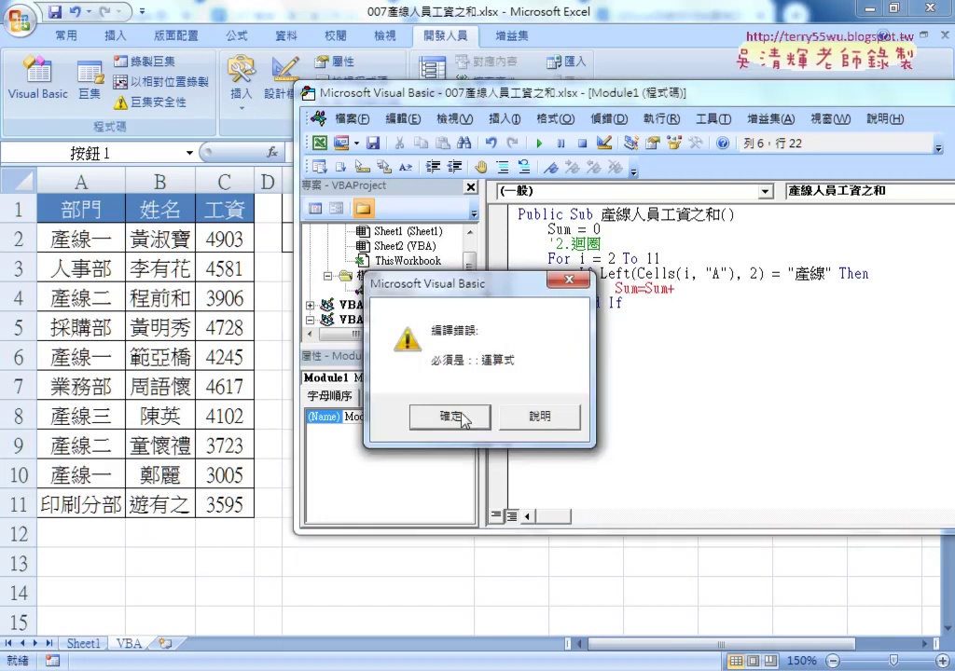
click(450, 417)
mouse_move(637, 273)
mouse_down()
mouse_move(734, 274)
mouse_move(714, 291)
mouse_up()
text(Cells(i, "A"))
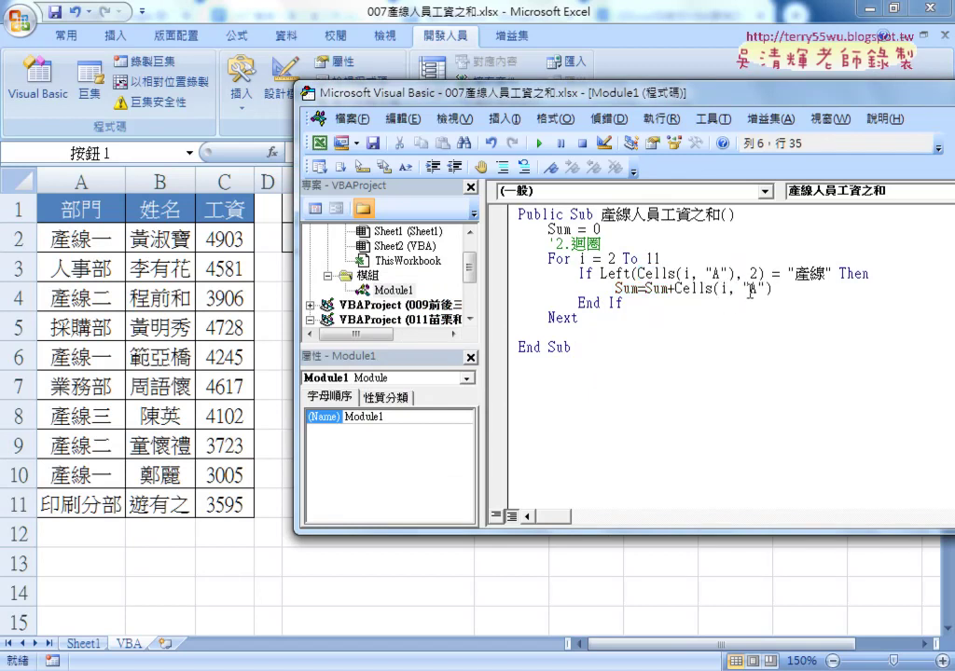
double_click(750, 289)
text(C)
key(Down)
key(Down)
drag(799, 290, 704, 290)
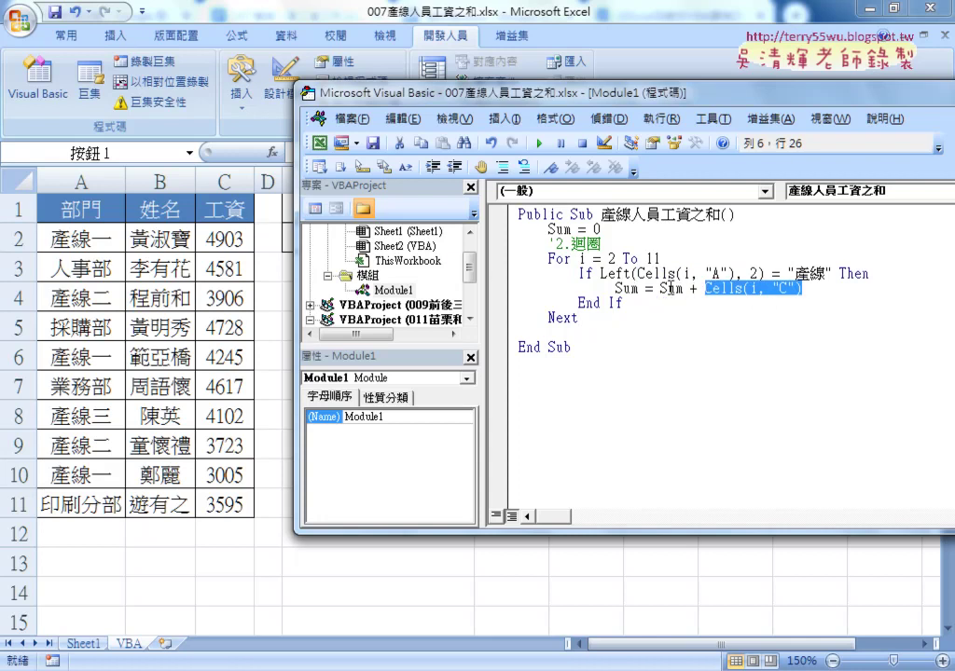
double_click(623, 289)
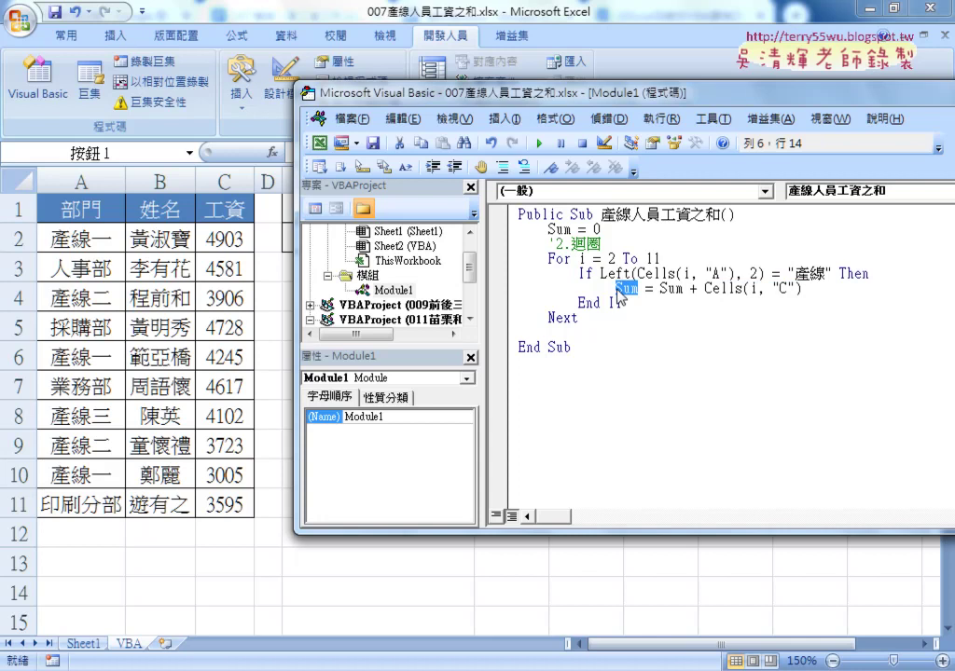
click(587, 331)
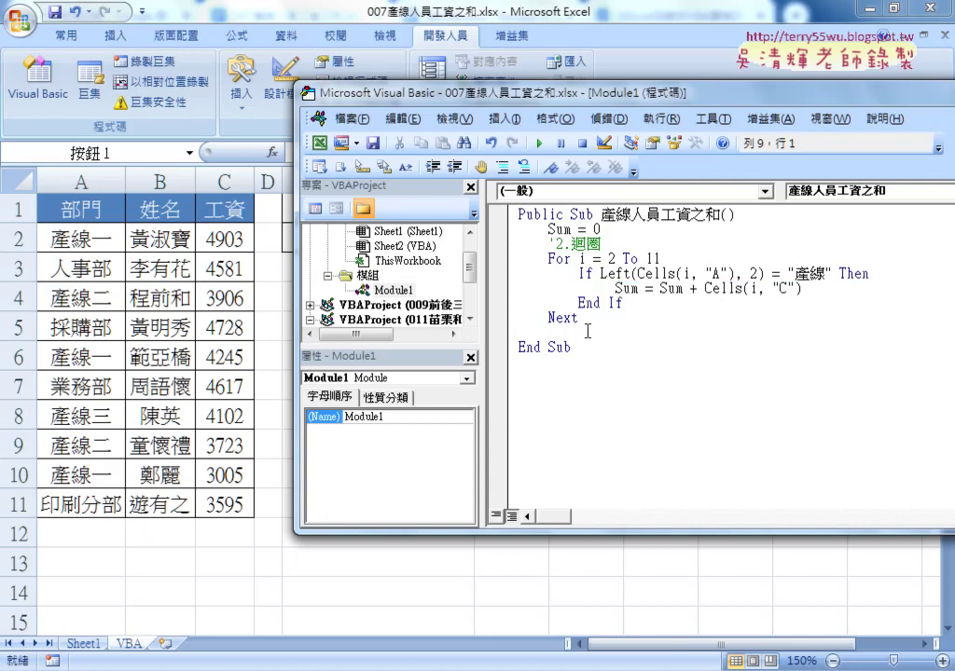
Move the code editor down so cells E1:E2 and the macro button are visible
key(Tab)
drag(645, 289, 614, 289)
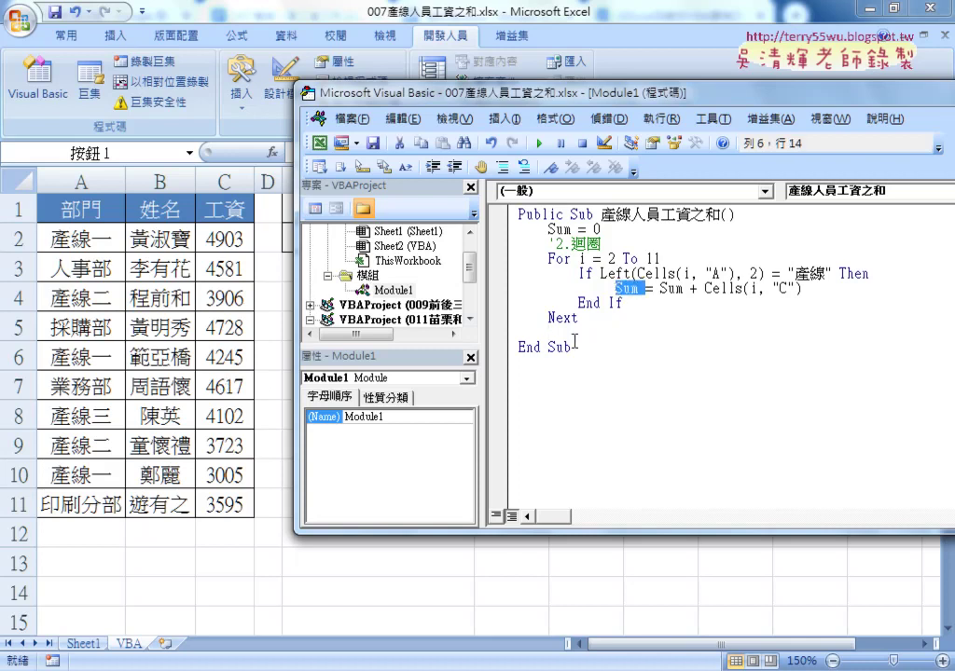
drag(550, 93, 541, 285)
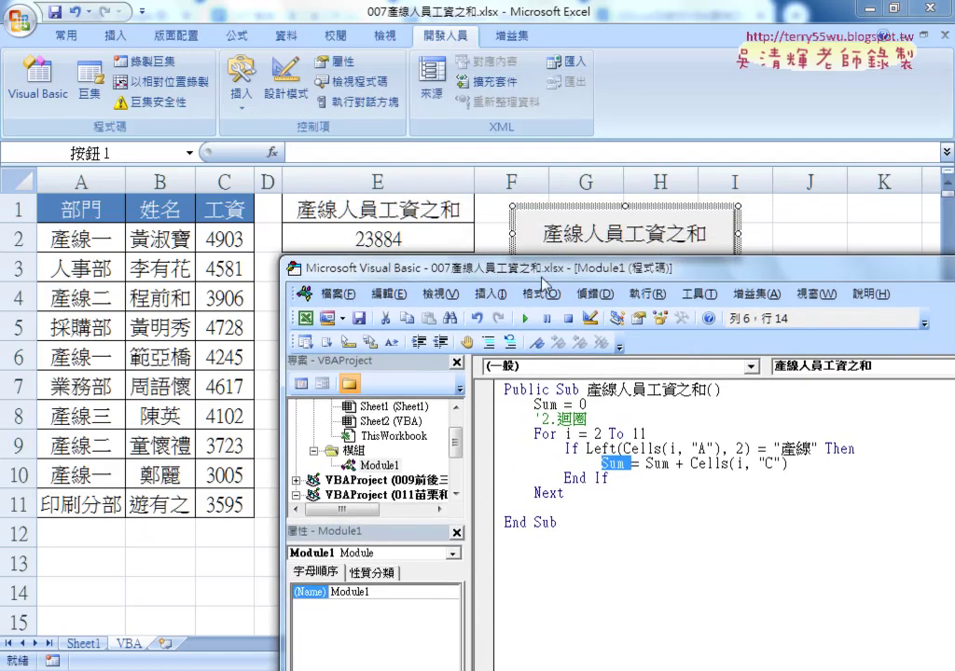
mouse_move(411, 258)
mouse_down()
mouse_move(411, 325)
mouse_move(401, 254)
mouse_up()
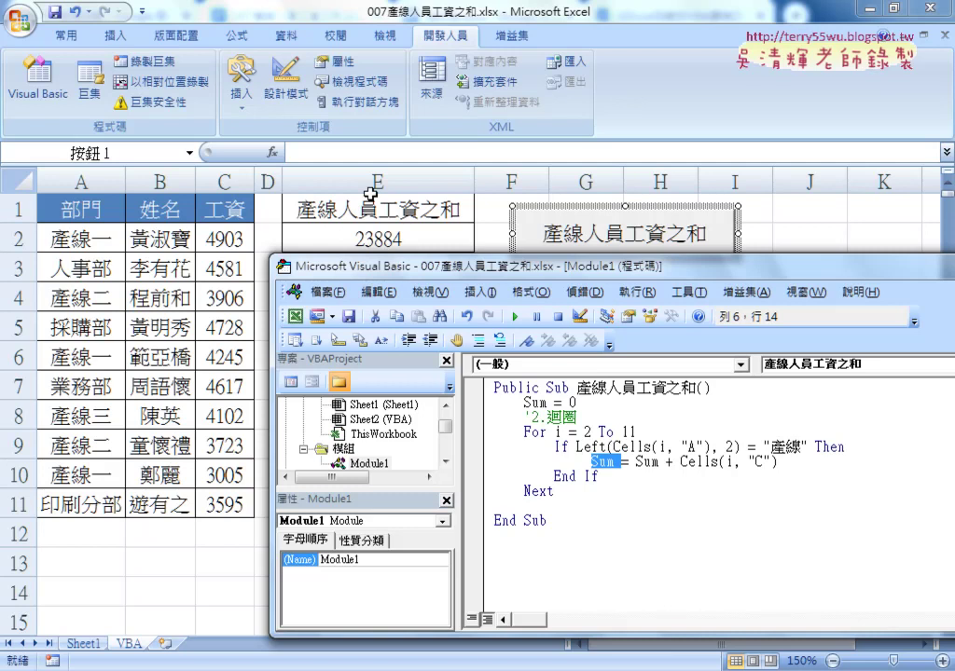
click(578, 503)
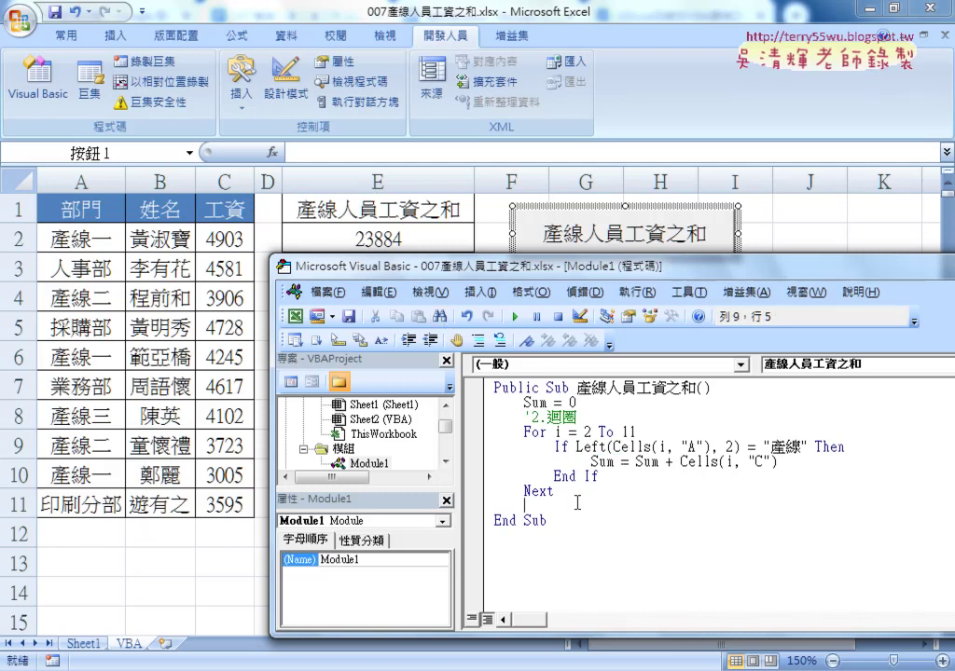
Add Range("E2") = Sum after Next, then go back to cell E2 on the sheet
text(range)
text(()
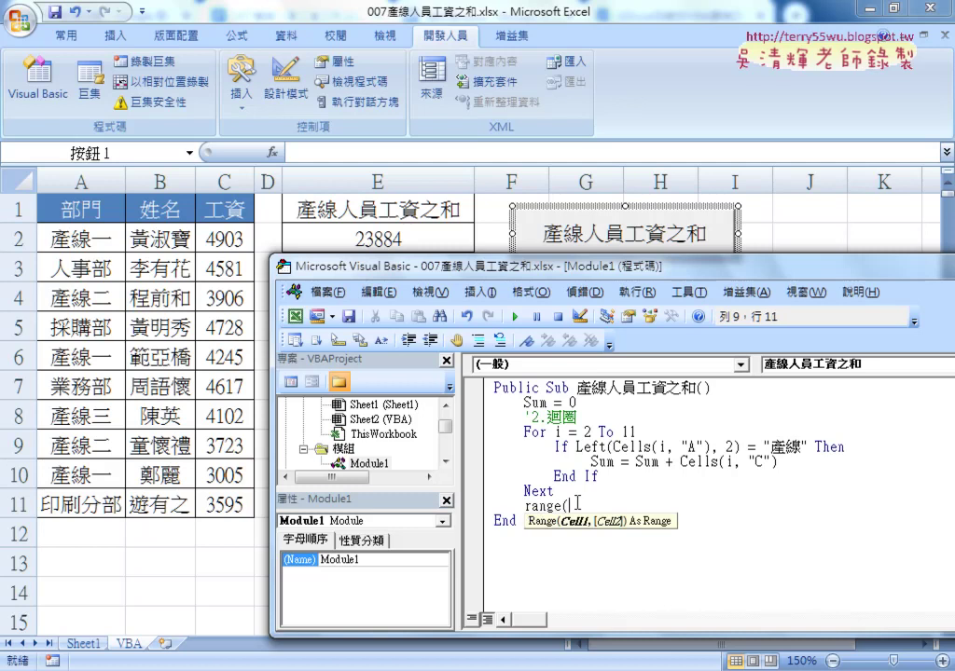
text("E)
text(2"))
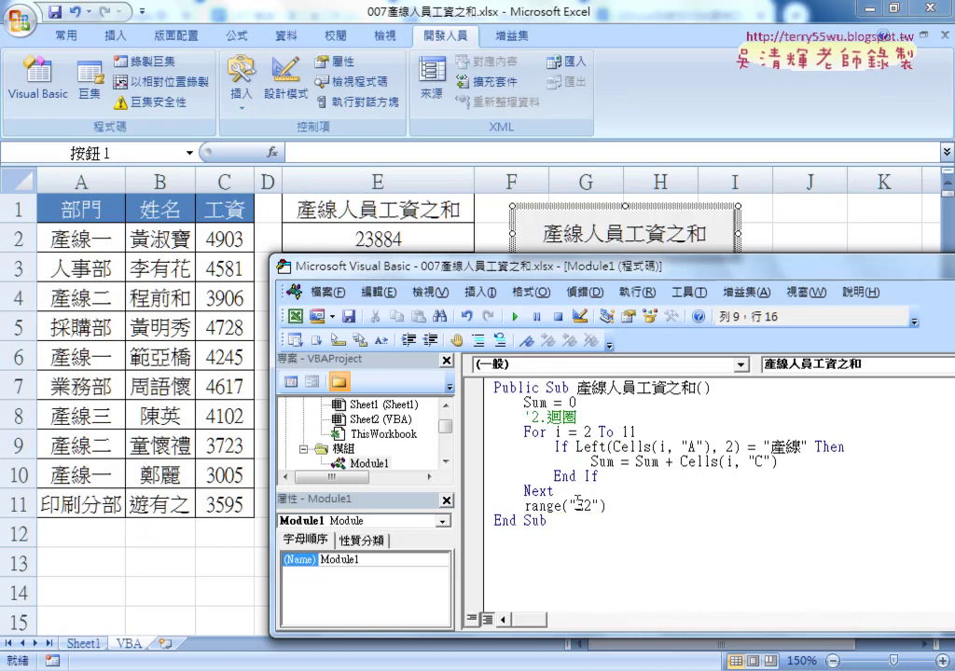
text(=S)
text(um)
key(Down)
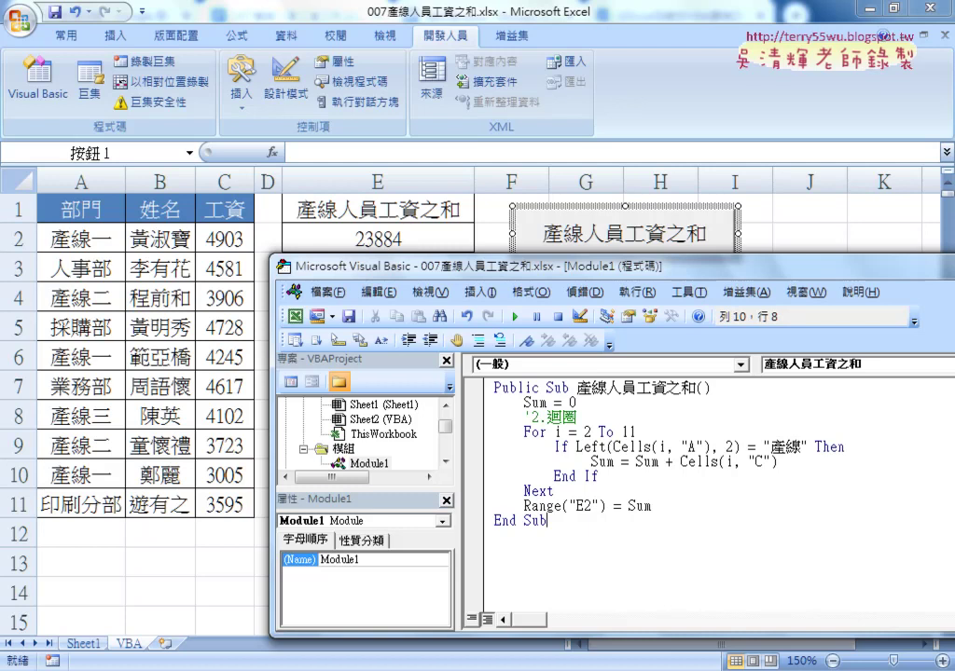
double_click(642, 505)
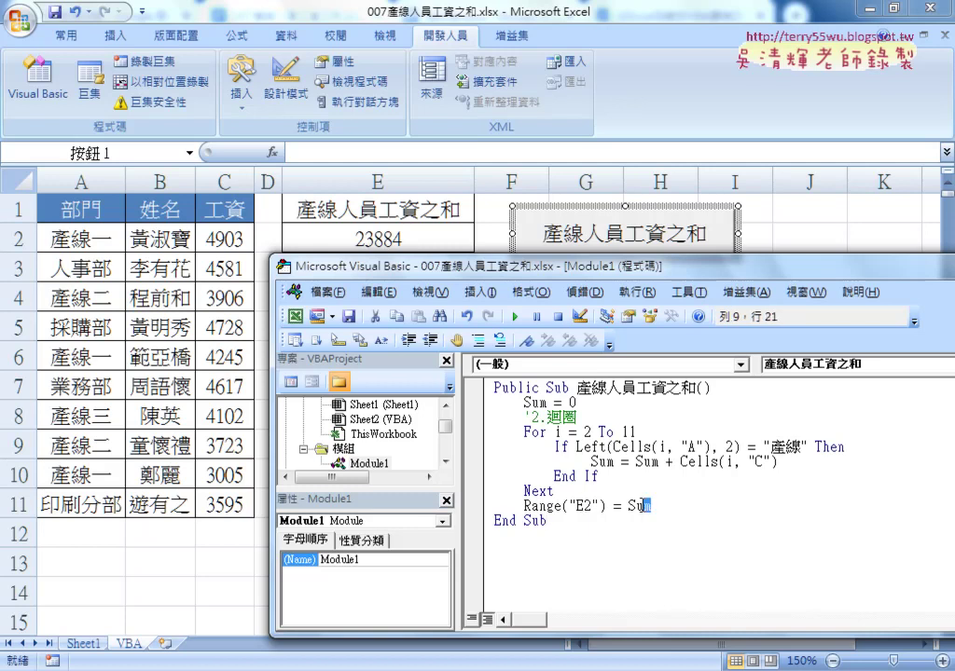
drag(635, 461, 778, 460)
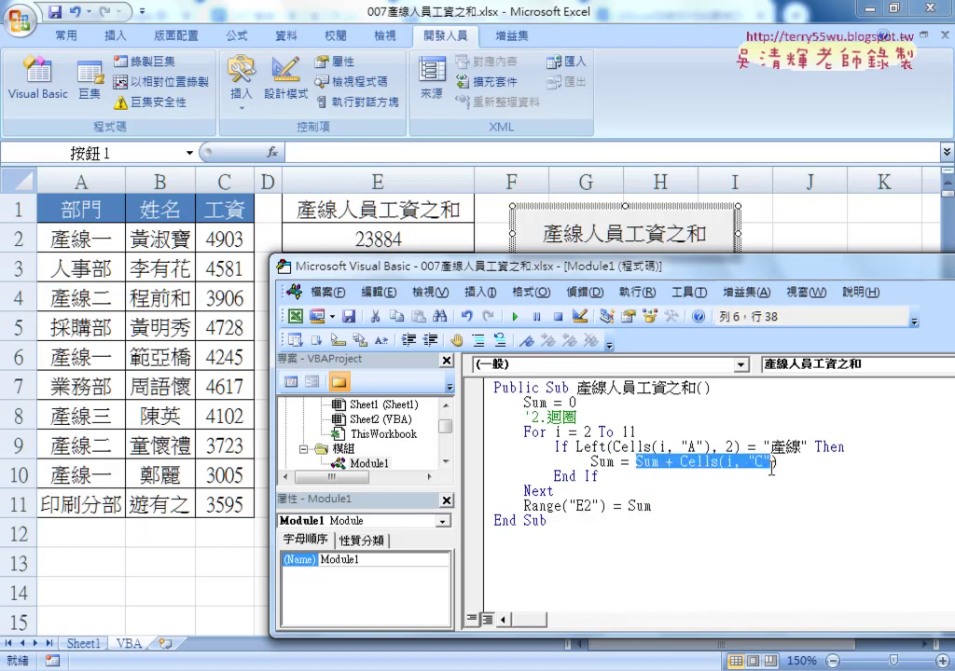
double_click(640, 505)
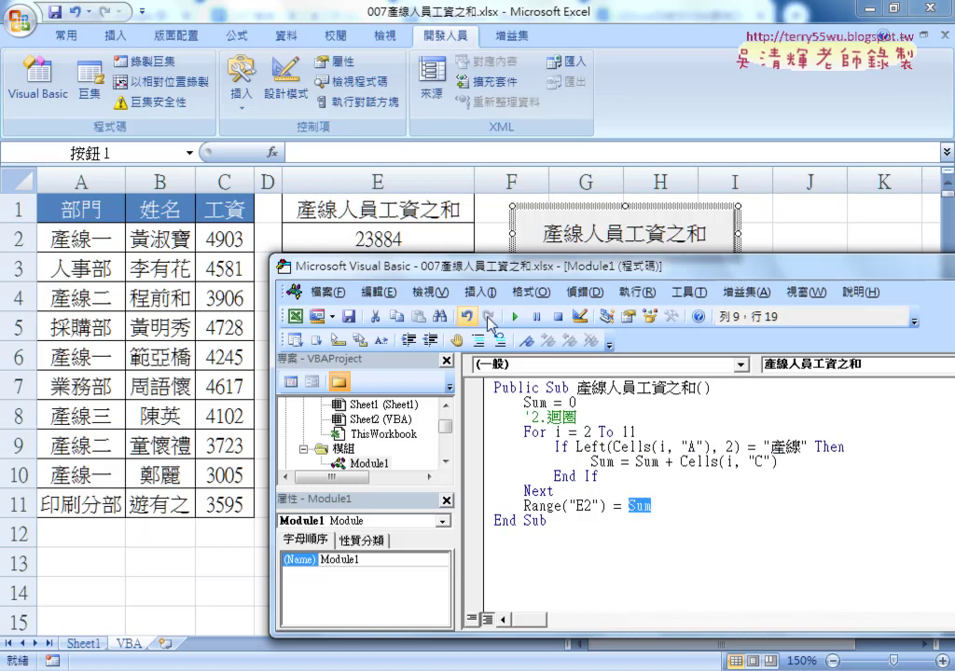
click(382, 239)
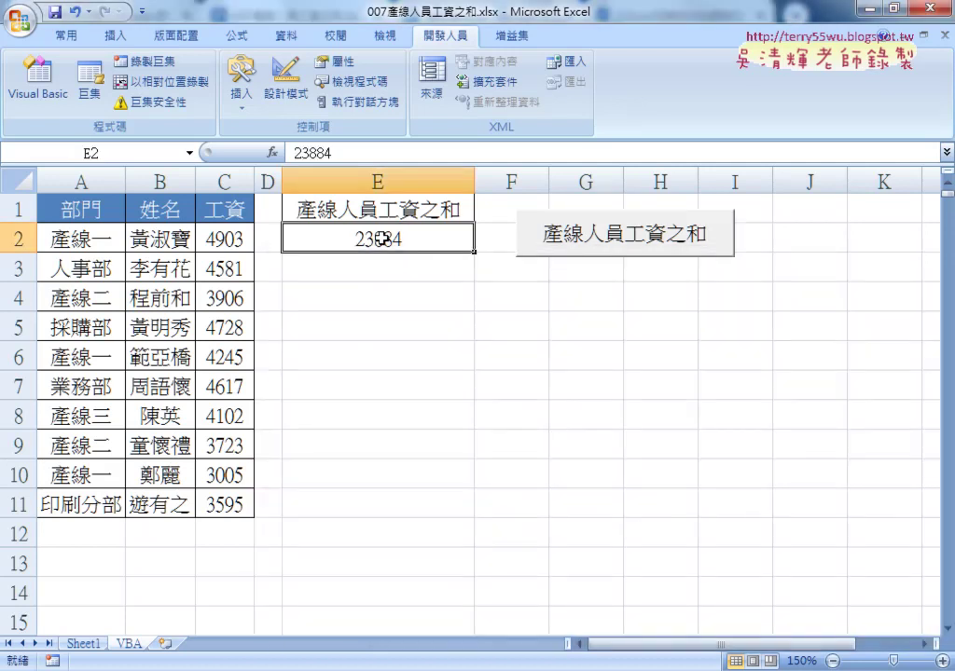
Clear E2, rerun the button macro to get 23884, and reopen the macro code
key(Delete)
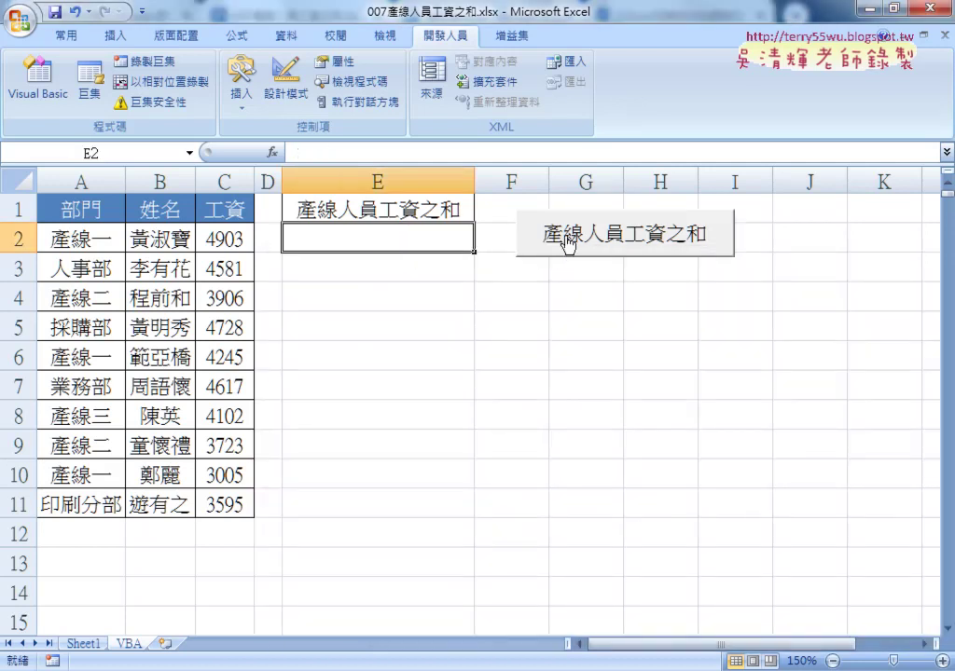
click(567, 241)
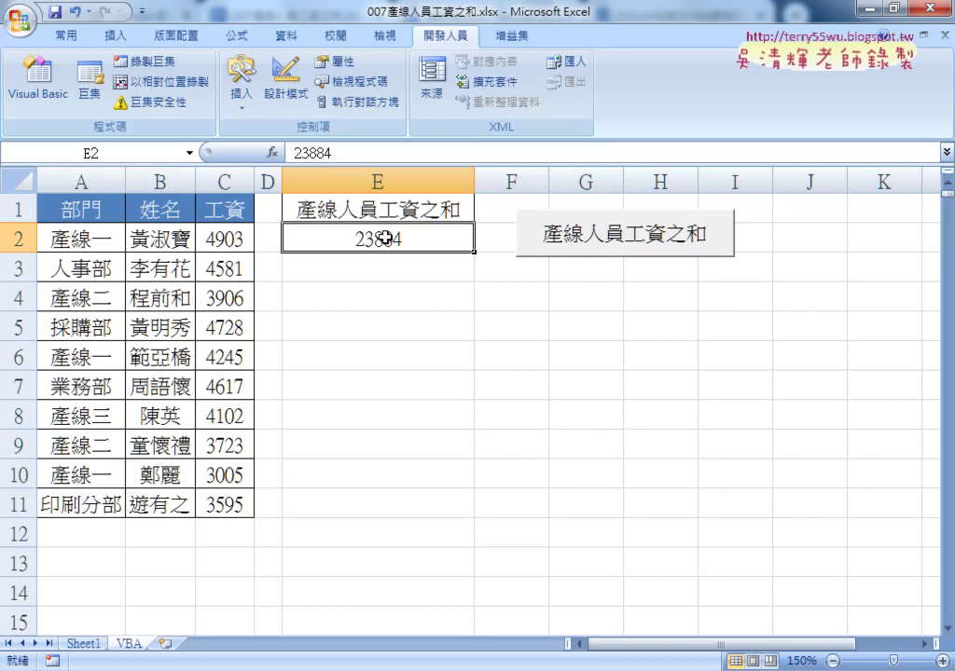
click(37, 80)
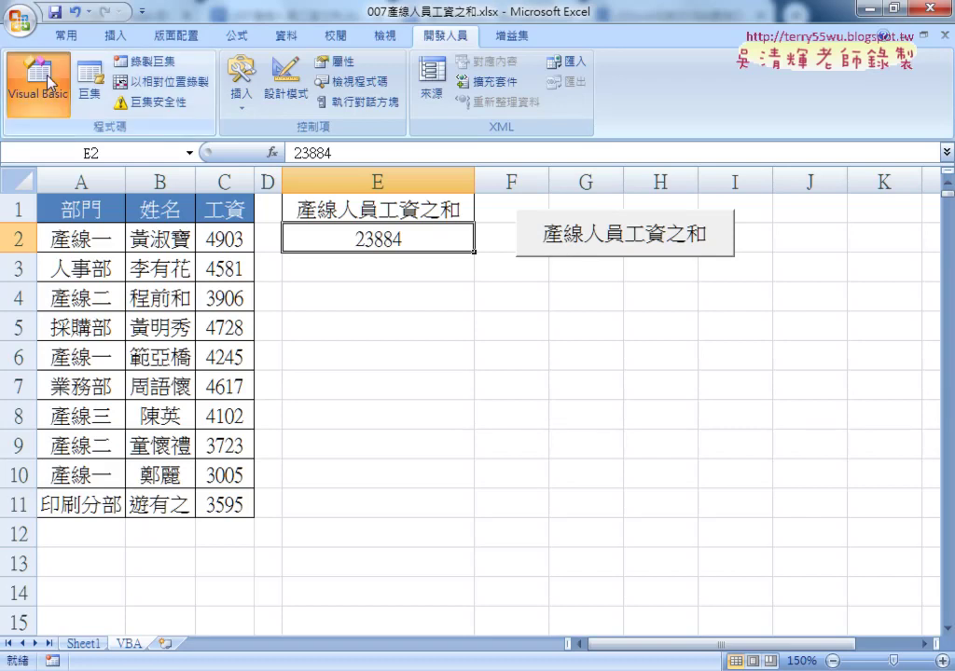
click(567, 519)
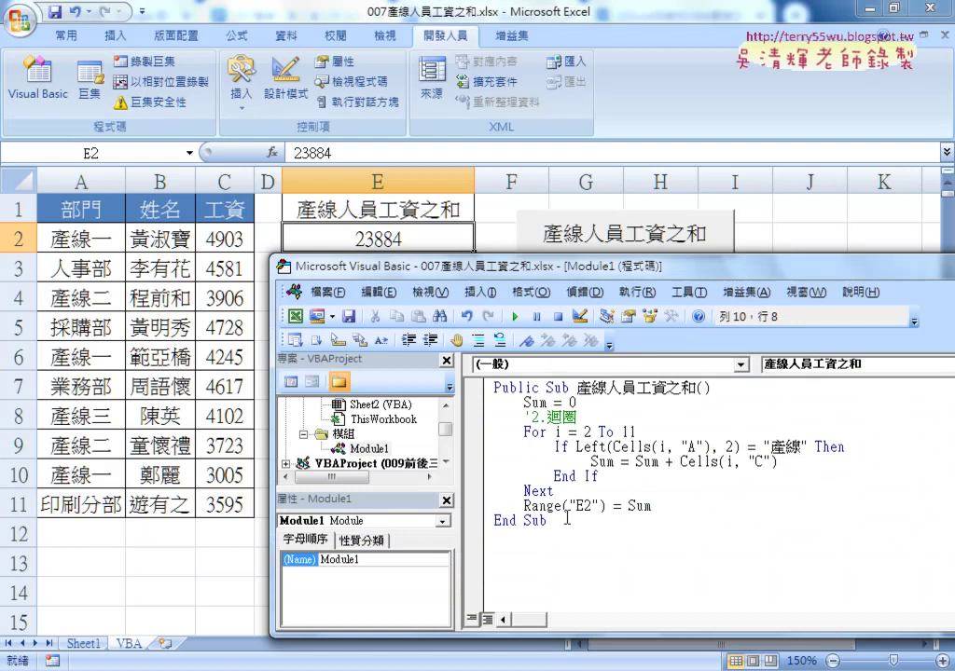